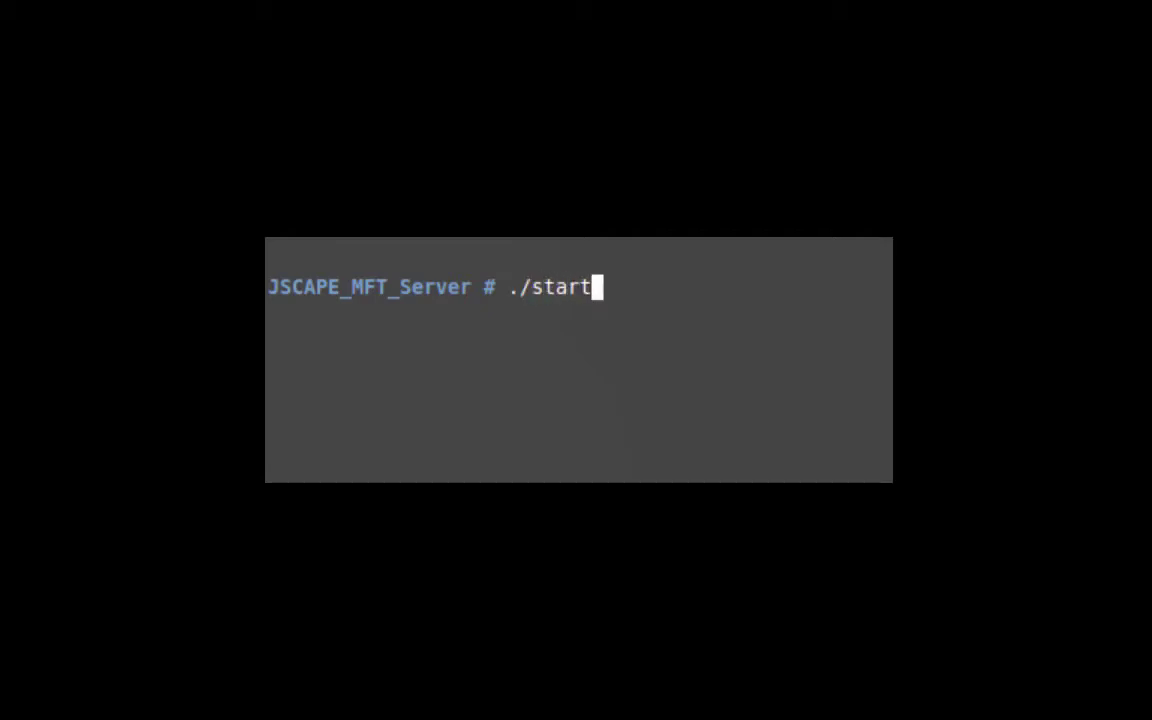
- Enter ./start_service.sh at the JSCAPE_MFT_Server terminal prompt to start the server service
type("_service.s")
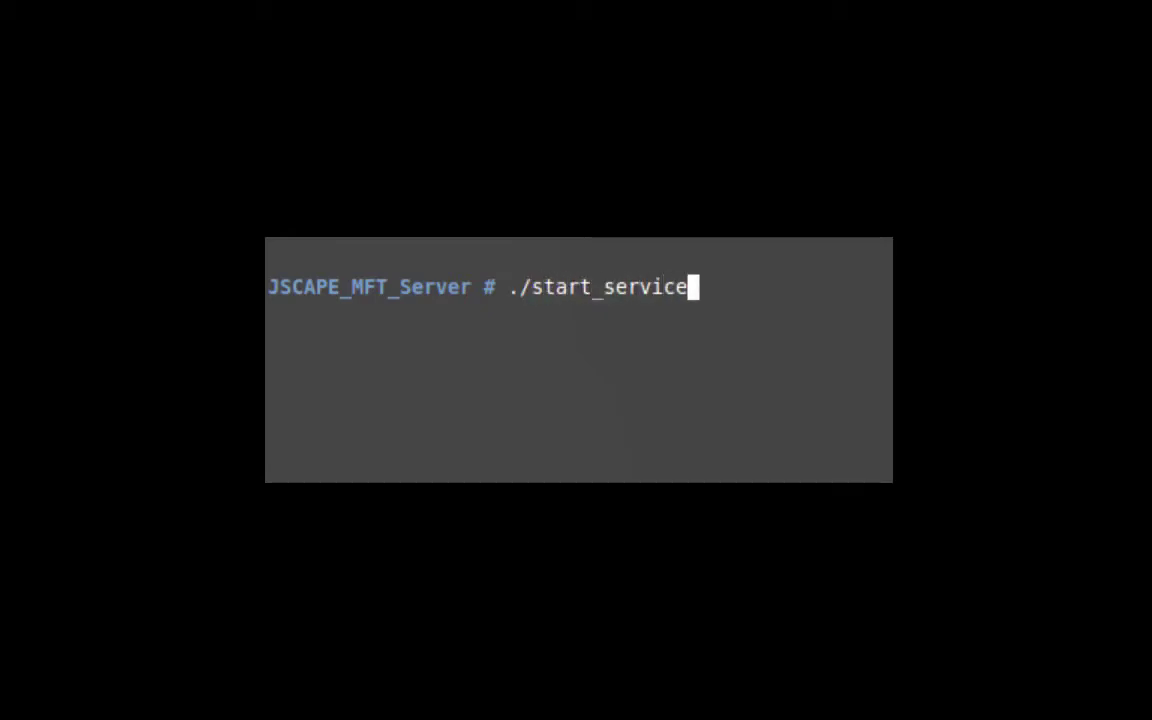
type("h")
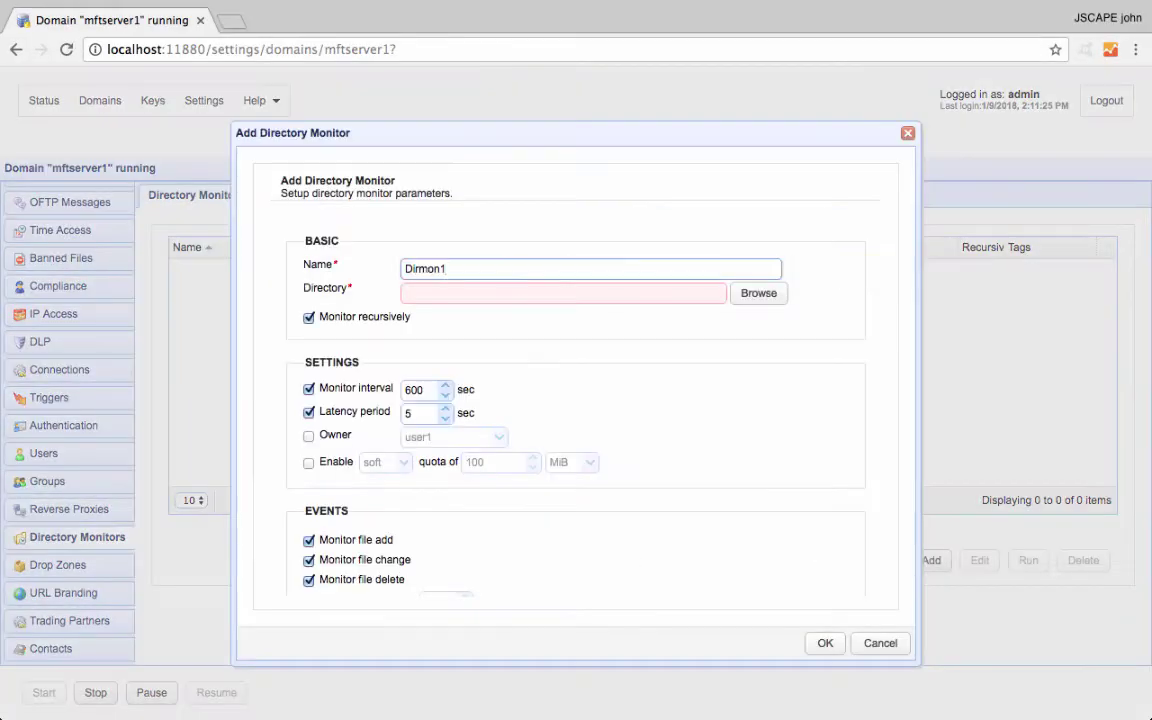
- Save the new directory monitor and begin choosing a trigger event type
scroll(350, 540, "down", 5)
left_click(825, 643)
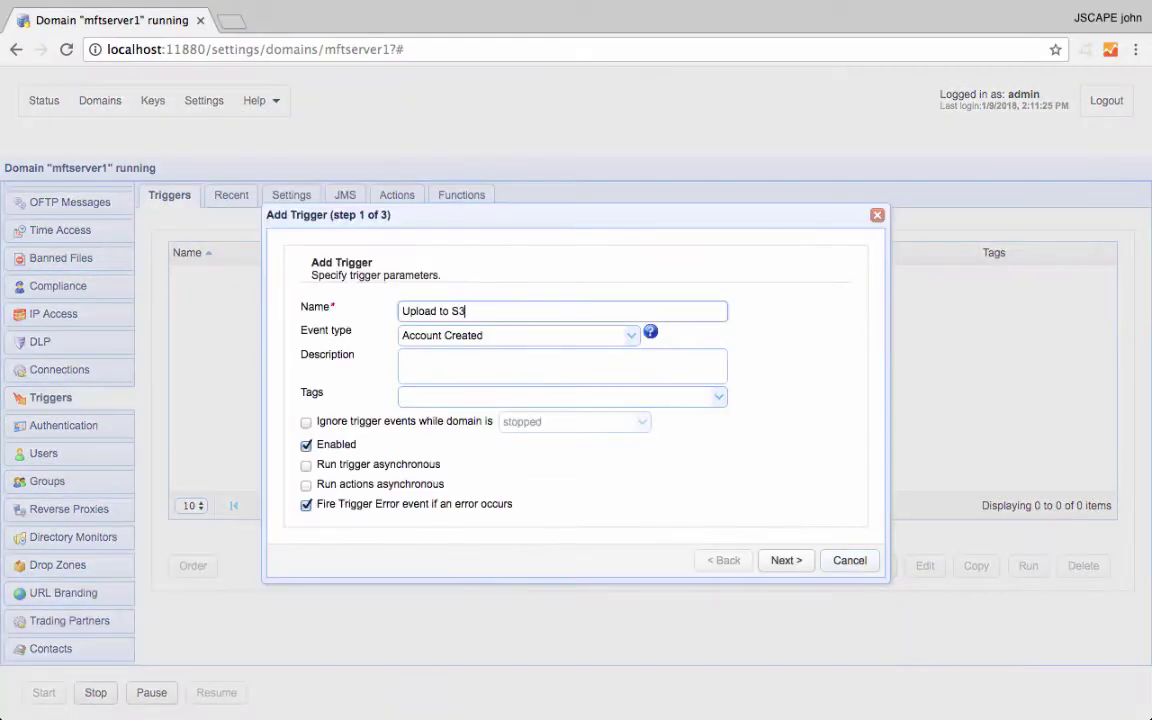
left_click(520, 335)
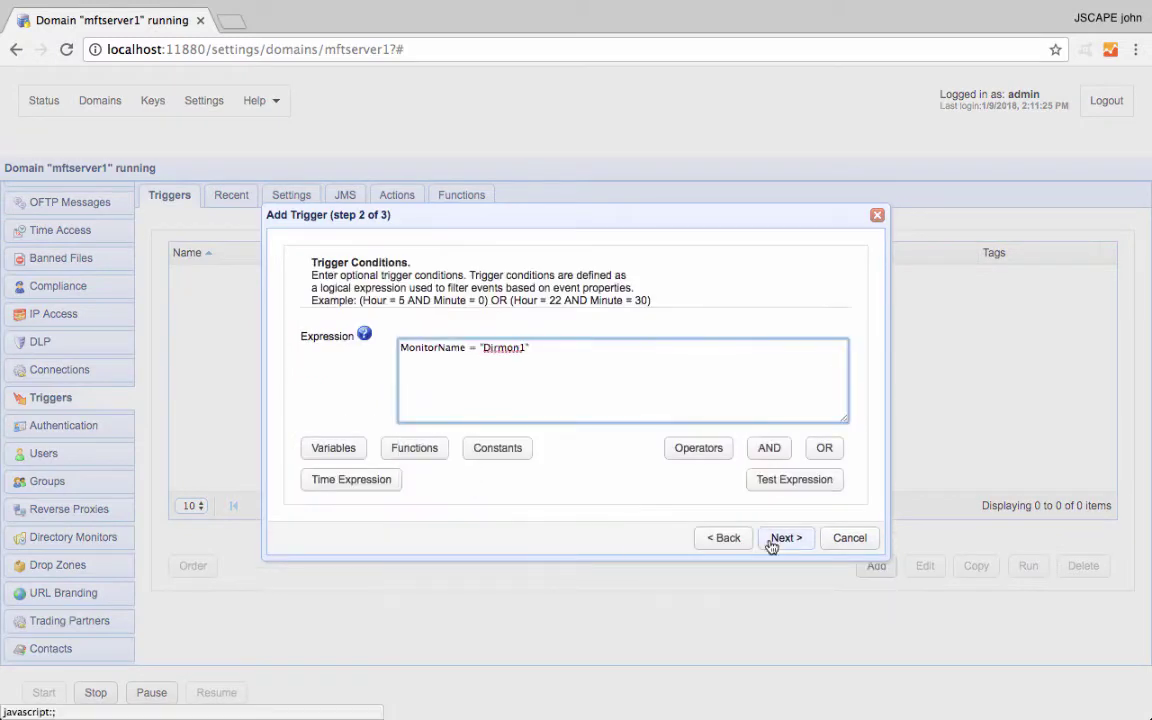
- Advance the trigger and search for the 'trading partner' action type
left_click(771, 543)
type("trading partner")
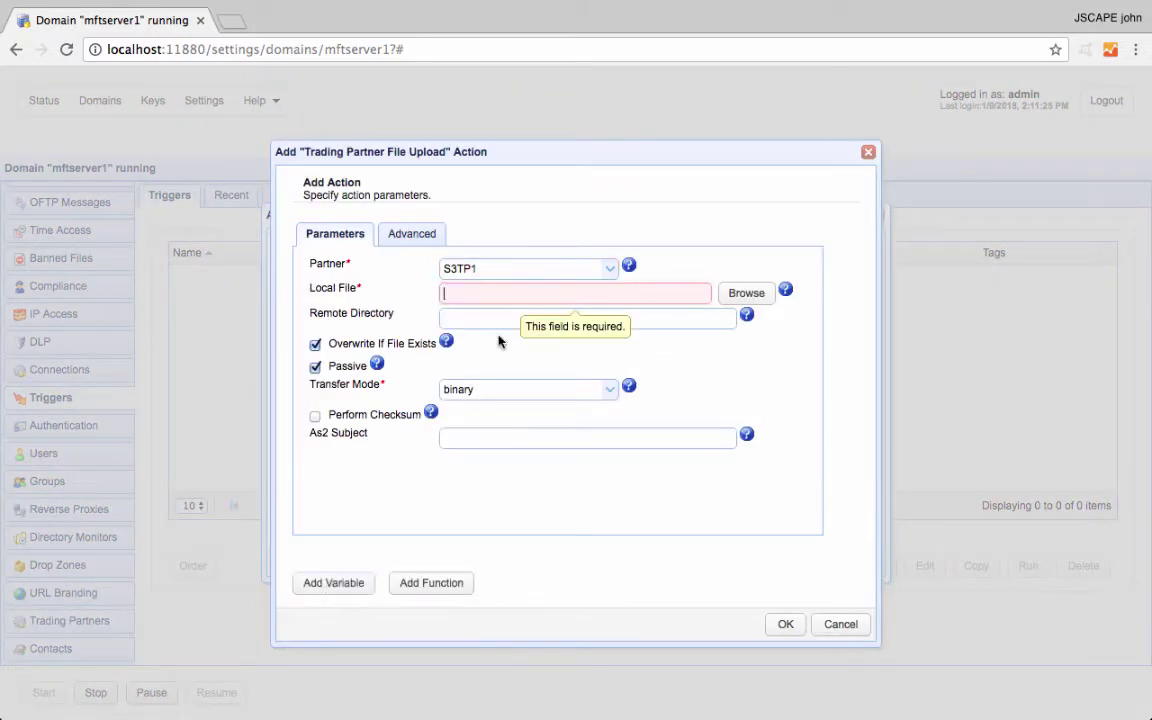
left_click(785, 624)
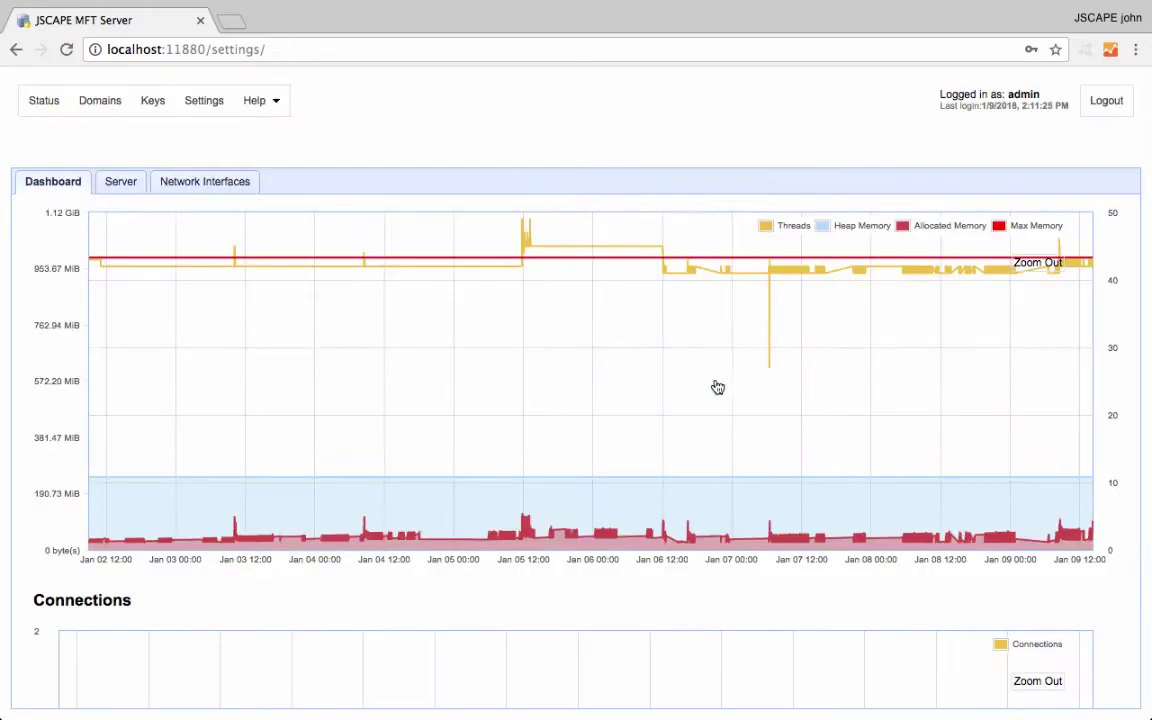
- Add a new directory monitor named Dirmon1 in the mftserver1 domain
left_click(106, 108)
double_click(95, 263)
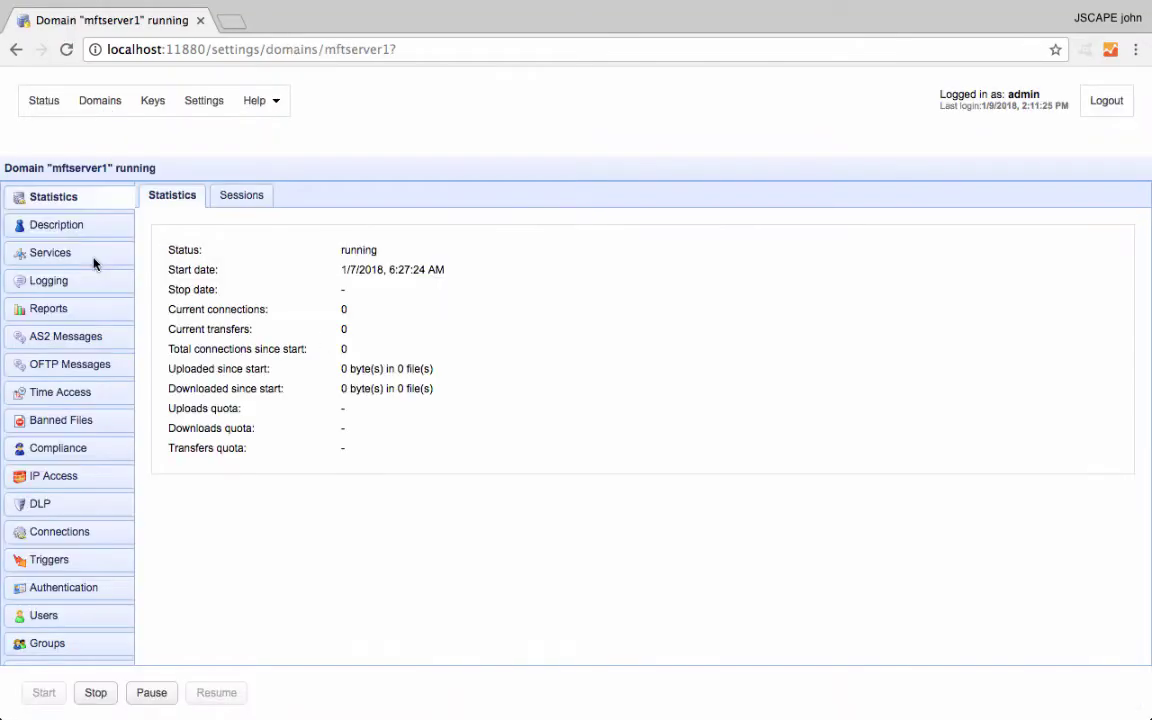
scroll(90, 297, "down", 3)
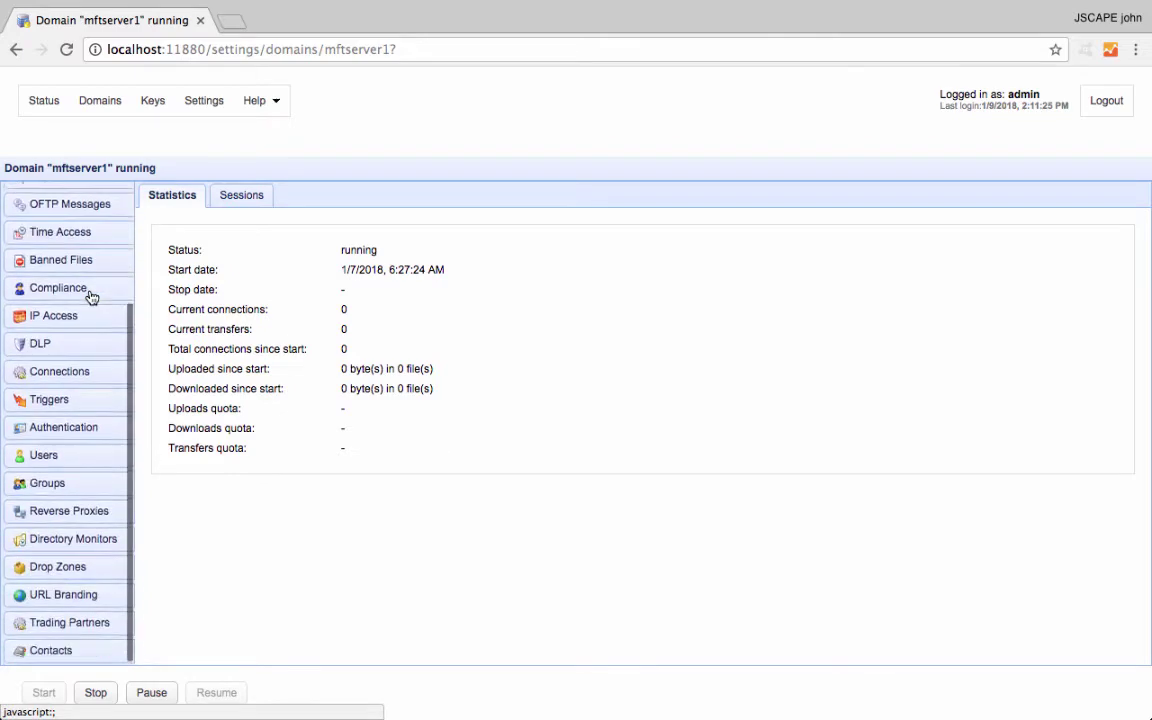
left_click(90, 541)
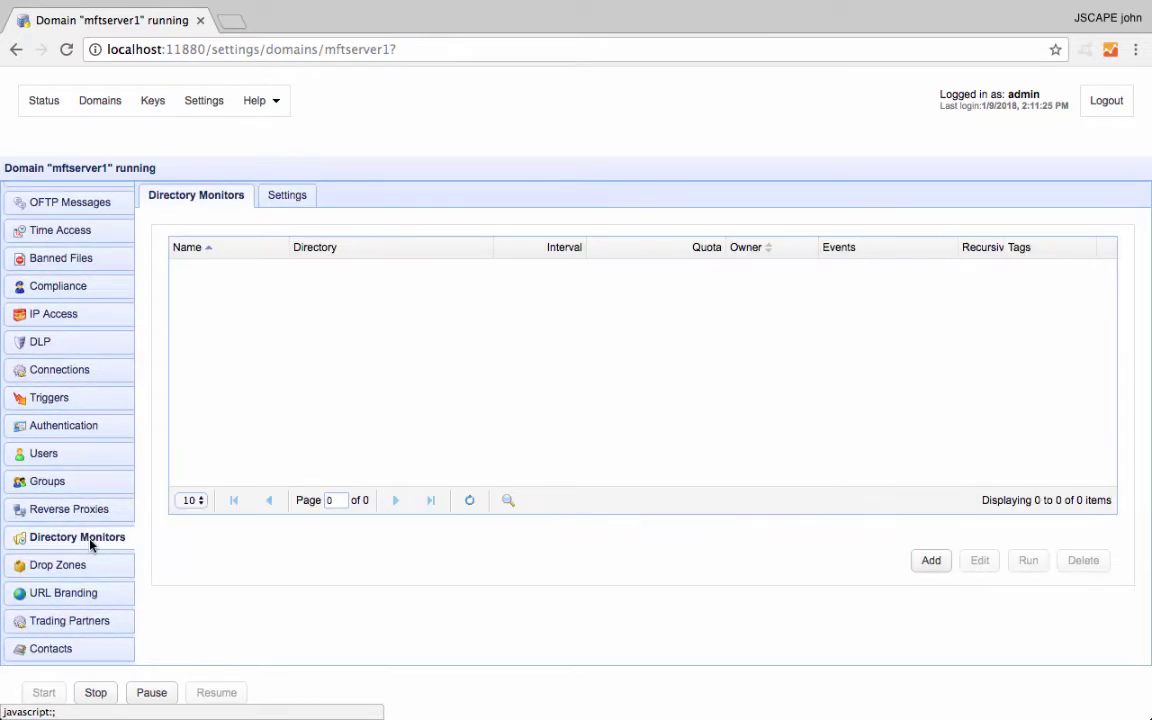
left_click(931, 561)
left_click(440, 264)
type("Dirmon")
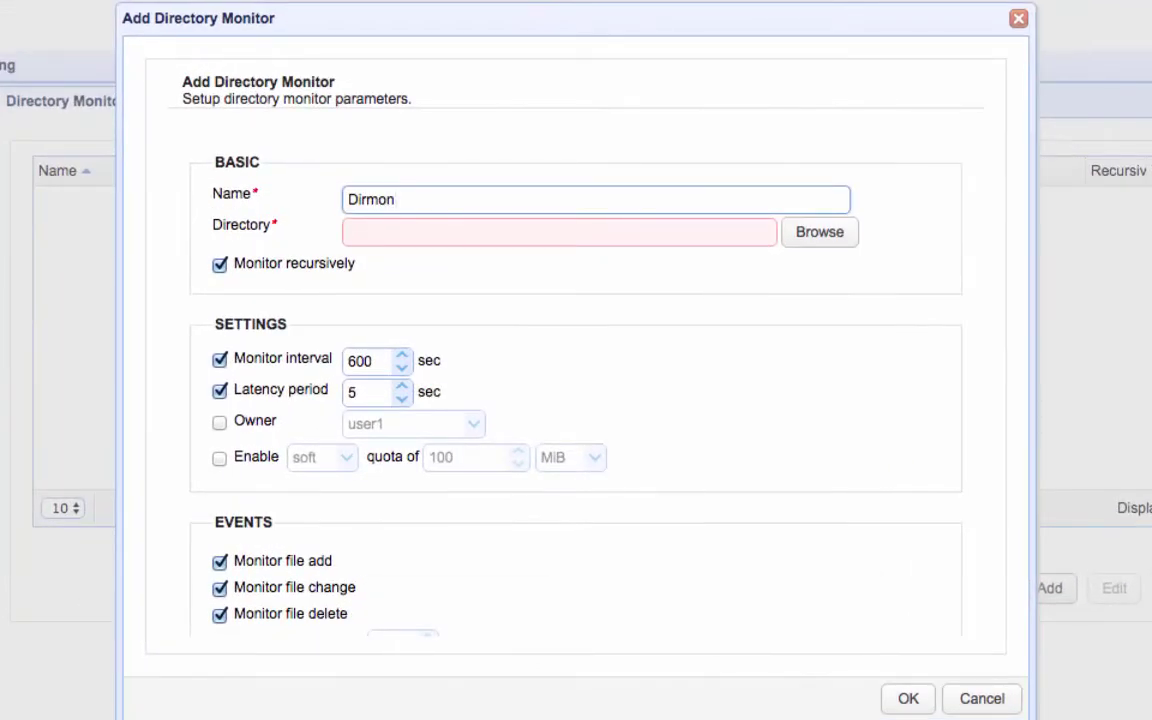
type("1")
- Point Dirmon1 at the move folder, watch only file additions, and save it
mouse_move(608, 228)
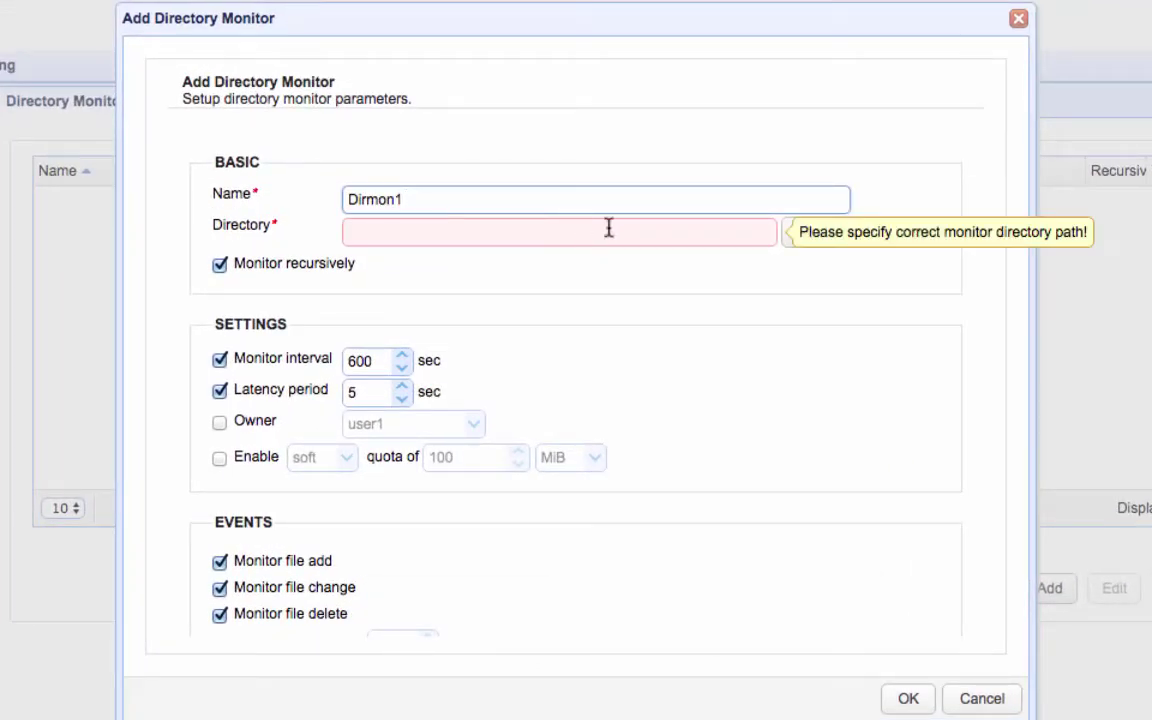
left_click(812, 240)
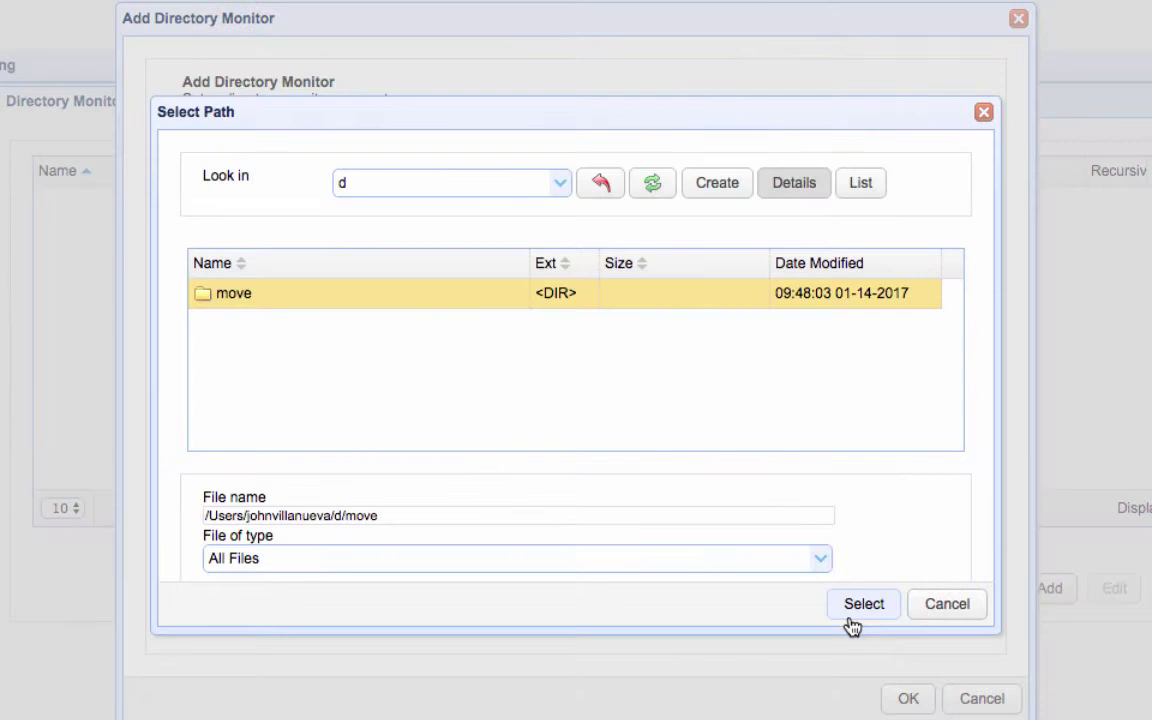
left_click(849, 616)
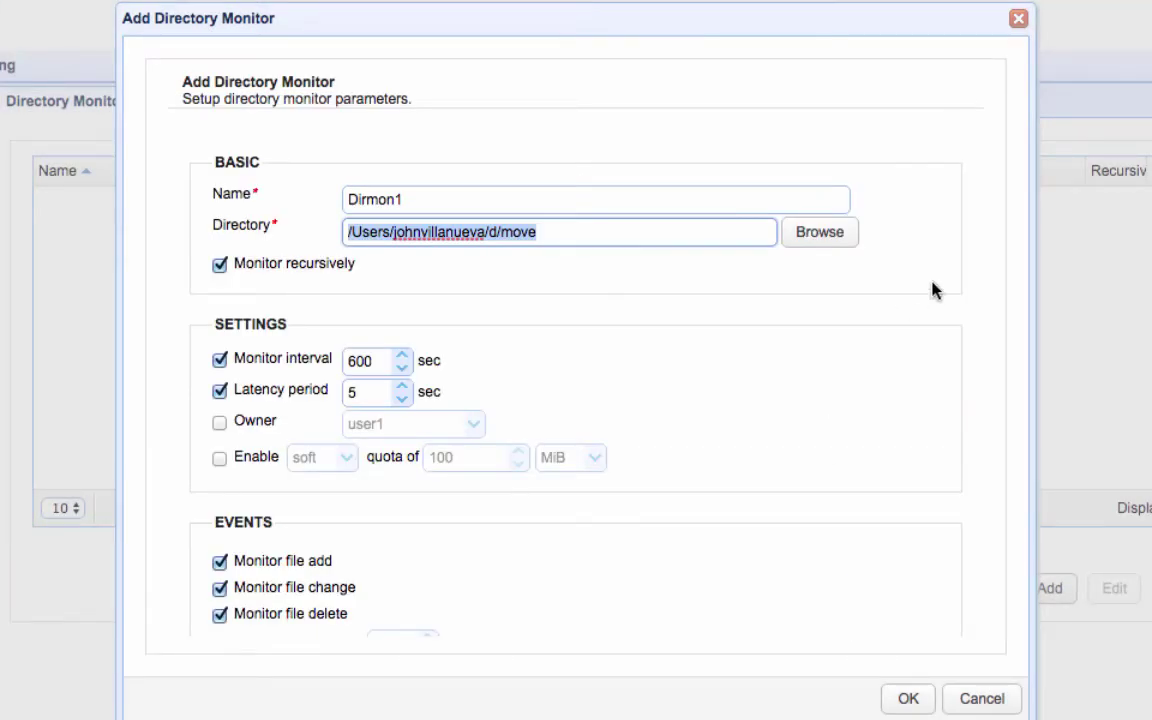
left_click(341, 405)
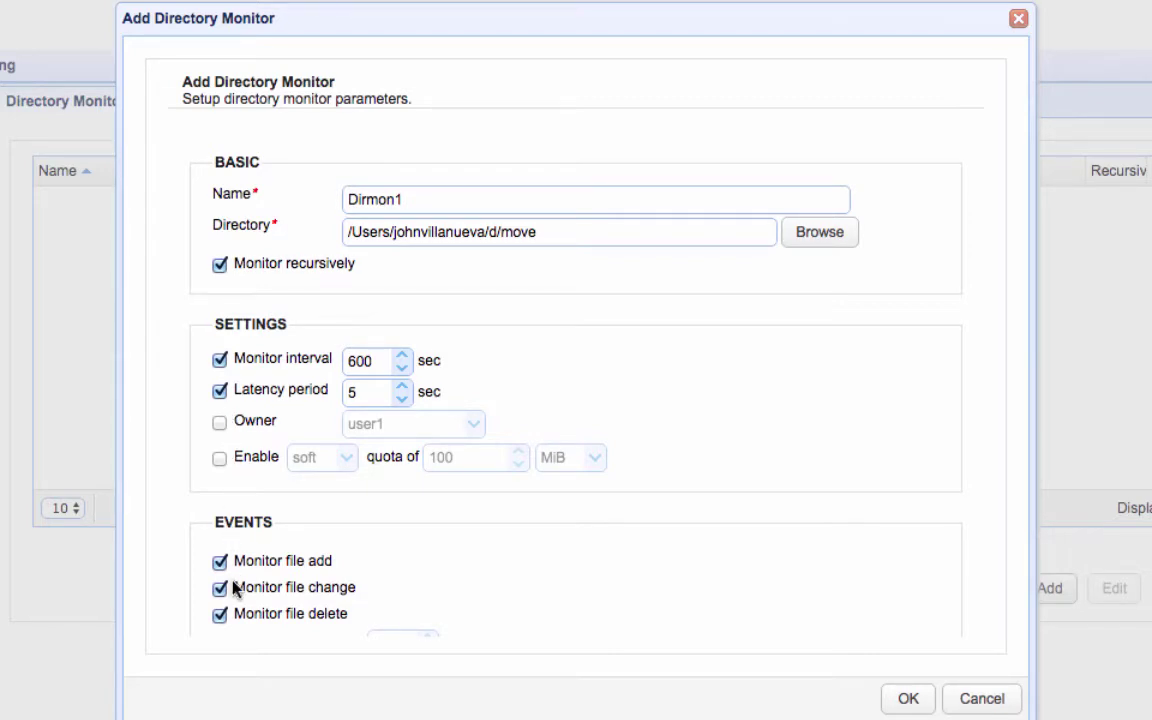
scroll(277, 562, "down", 3)
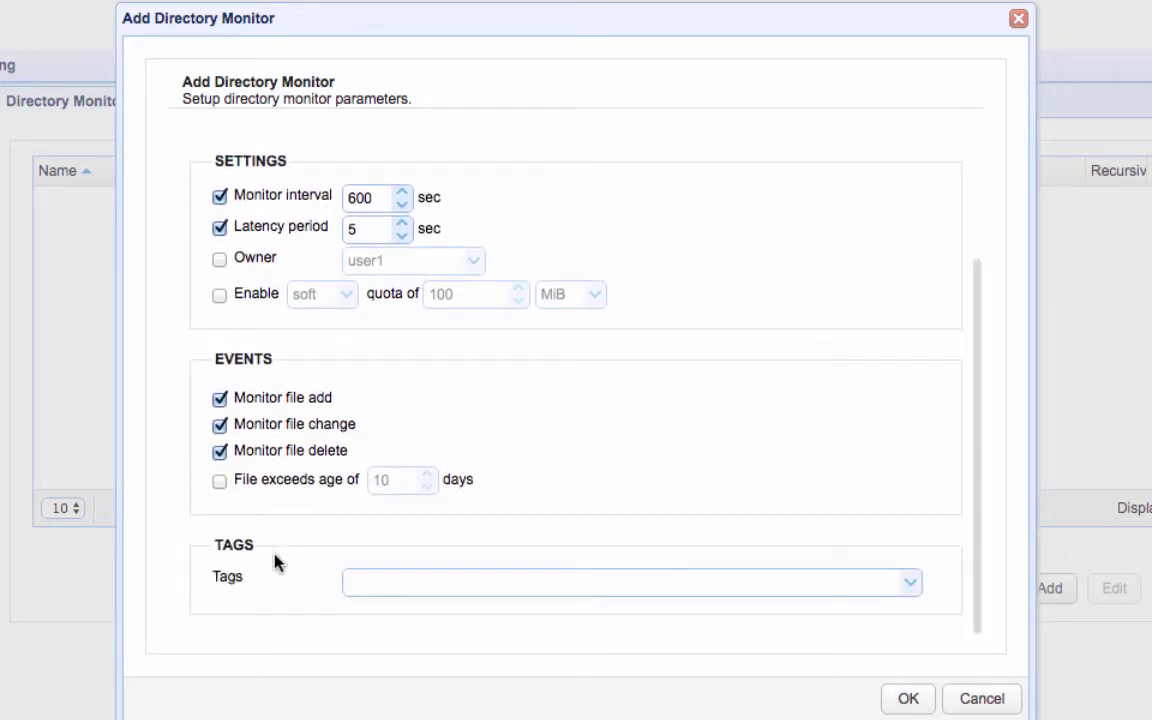
left_click(219, 425)
left_click(220, 453)
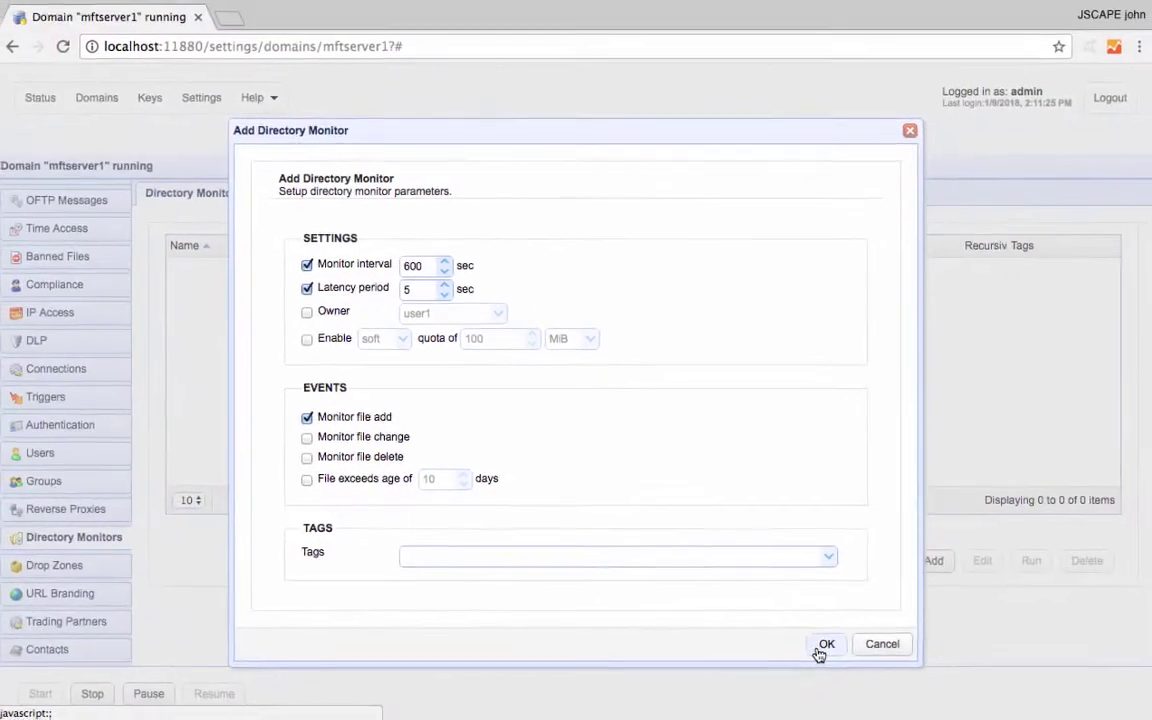
left_click(905, 699)
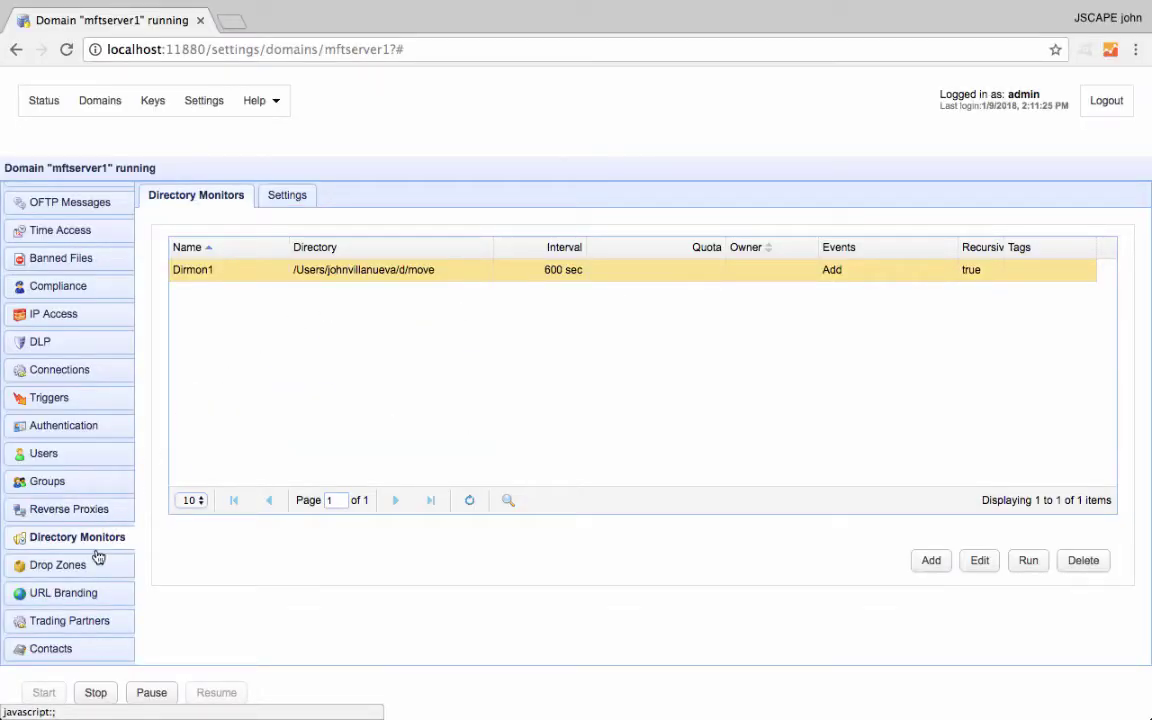
- Add a new trading partner using the Amazon S3 protocol
left_click(80, 625)
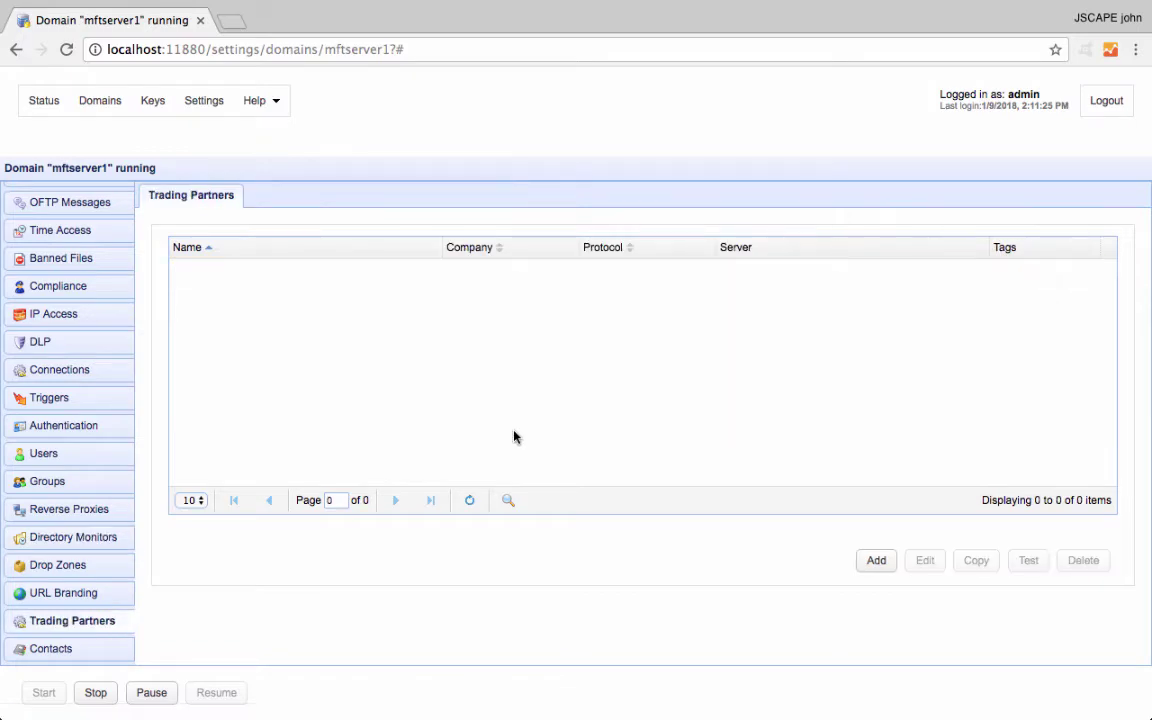
left_click(876, 562)
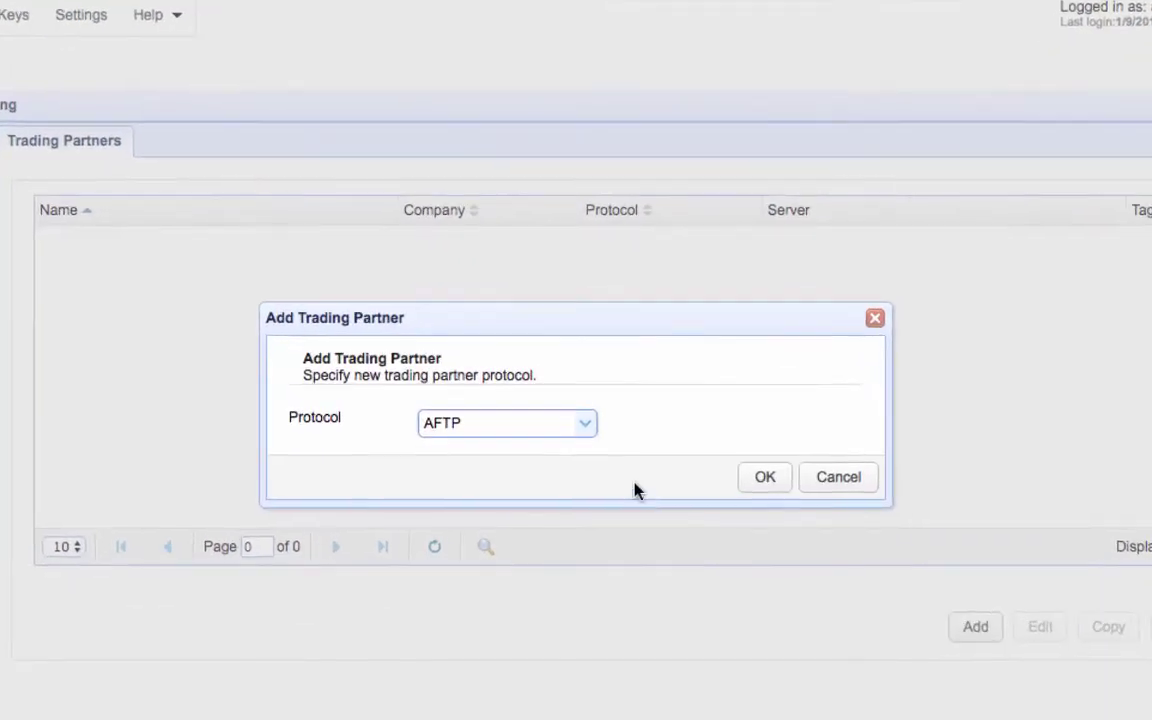
left_click(587, 428)
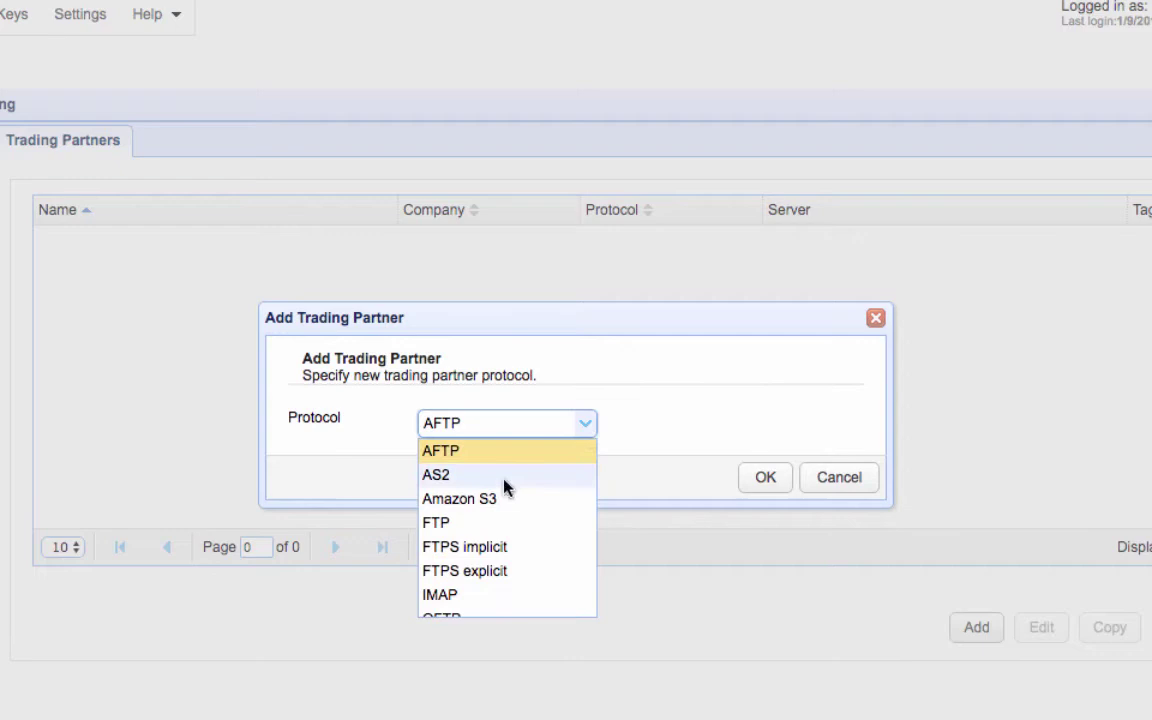
left_click(491, 510)
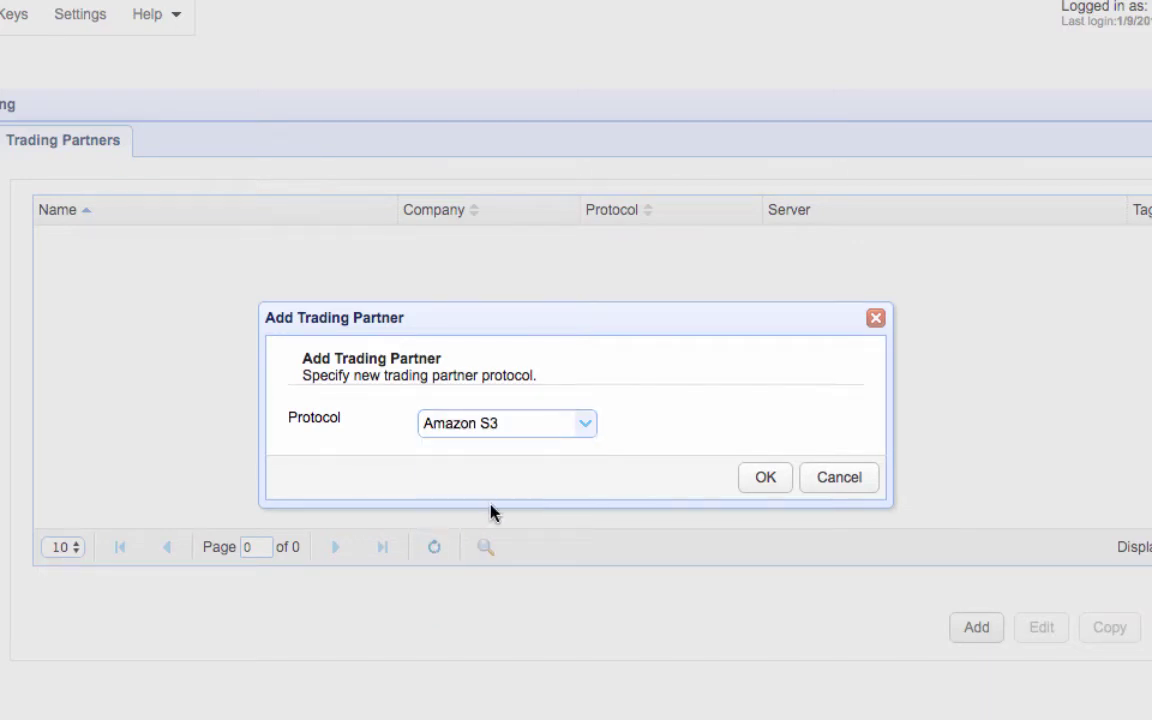
left_click(765, 477)
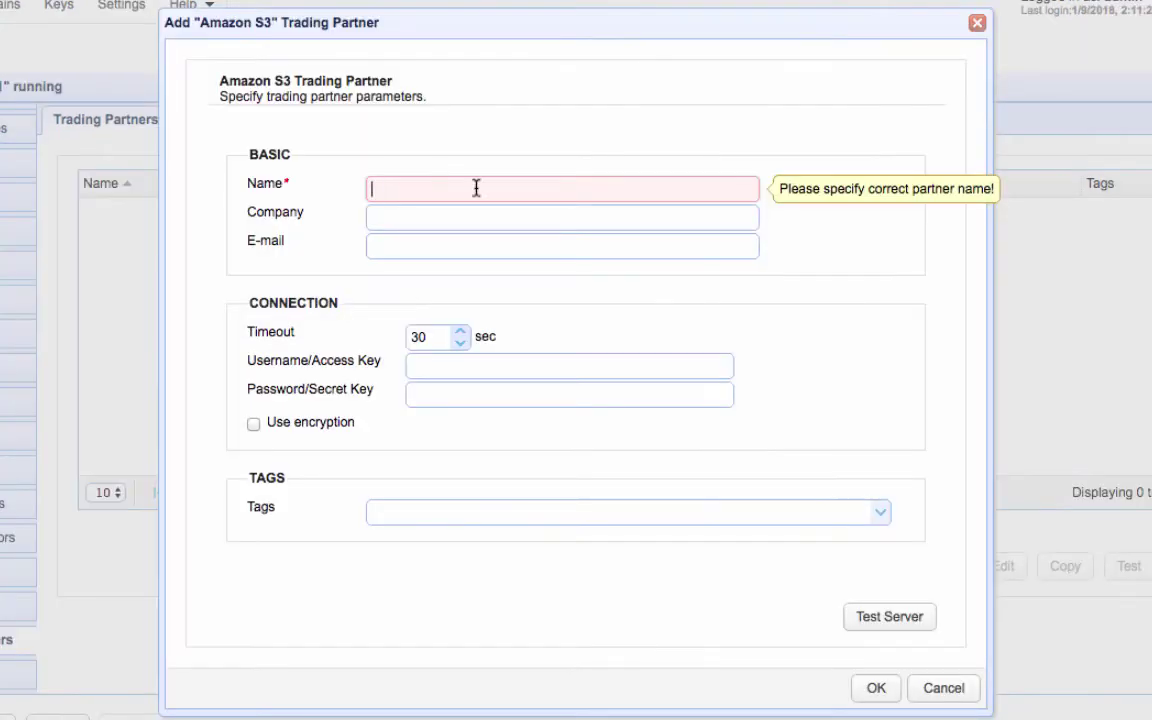
- Name the partner S3TP1 and paste in the S3 access key and secret key
type("S3")
key("BackSpace")
type("3")
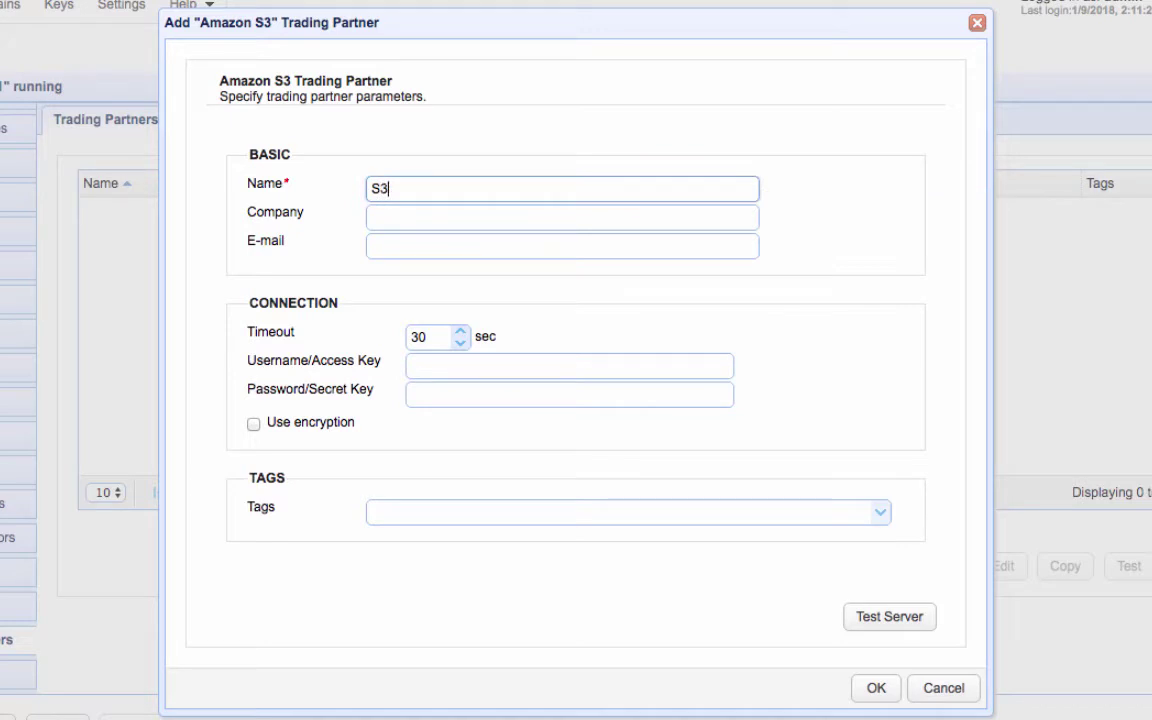
type("TP1")
left_click(512, 357)
key("ctrl+v")
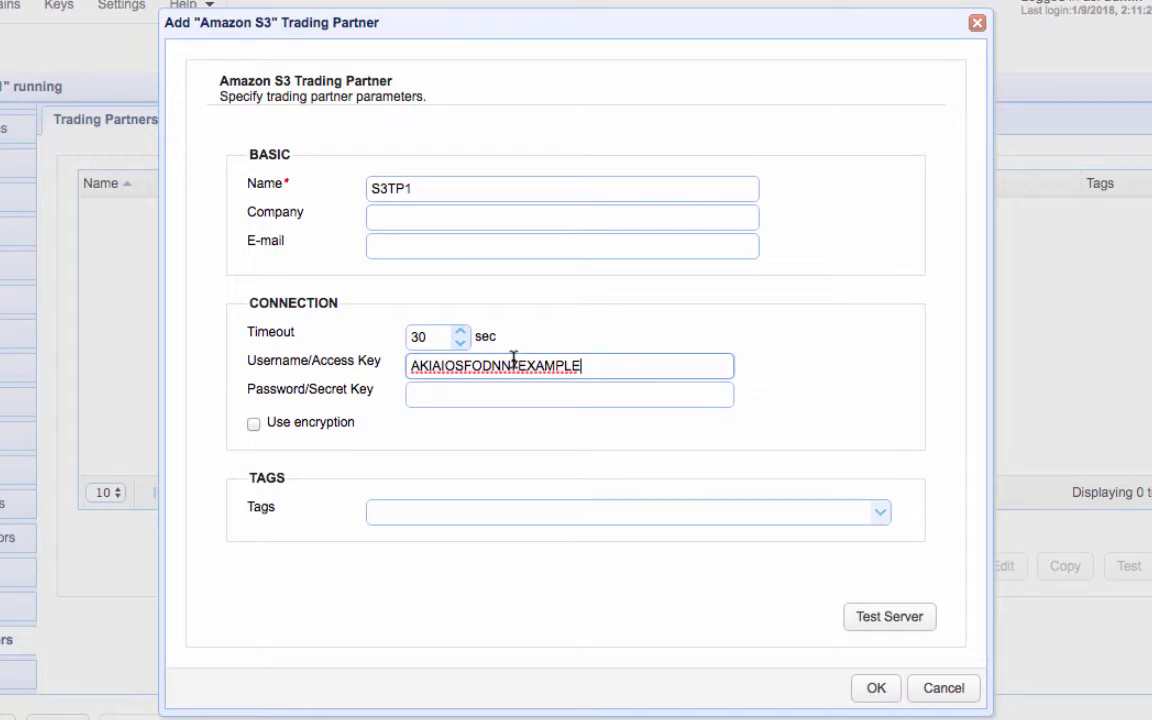
left_click(427, 398)
key("ctrl+v")
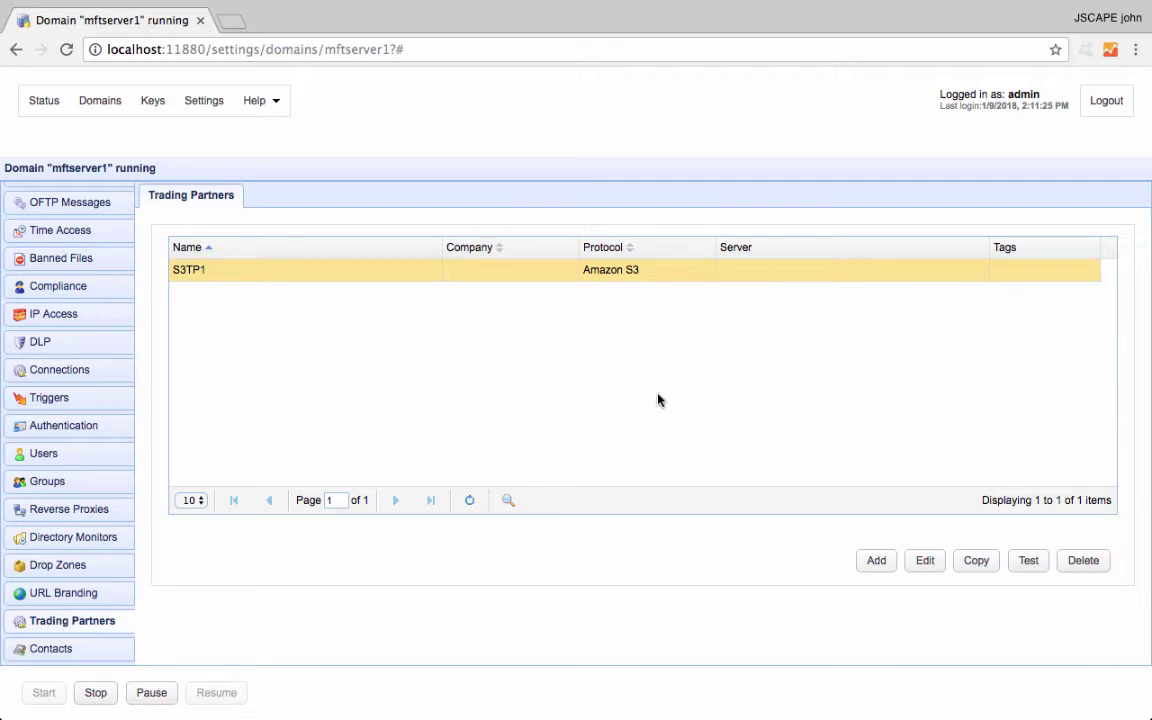
- Create a trigger 'Upload to S3TP1' with event type Directory Monitor File Added
left_click(66, 402)
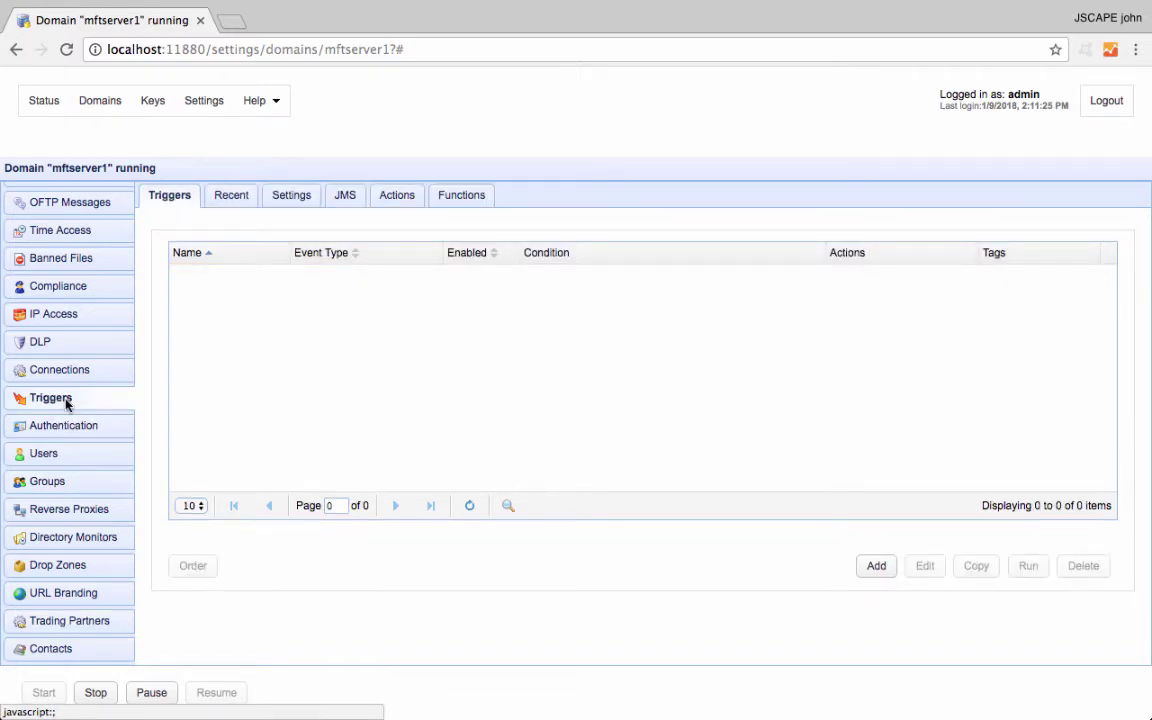
left_click(870, 574)
left_click(442, 310)
type("Upload to S3")
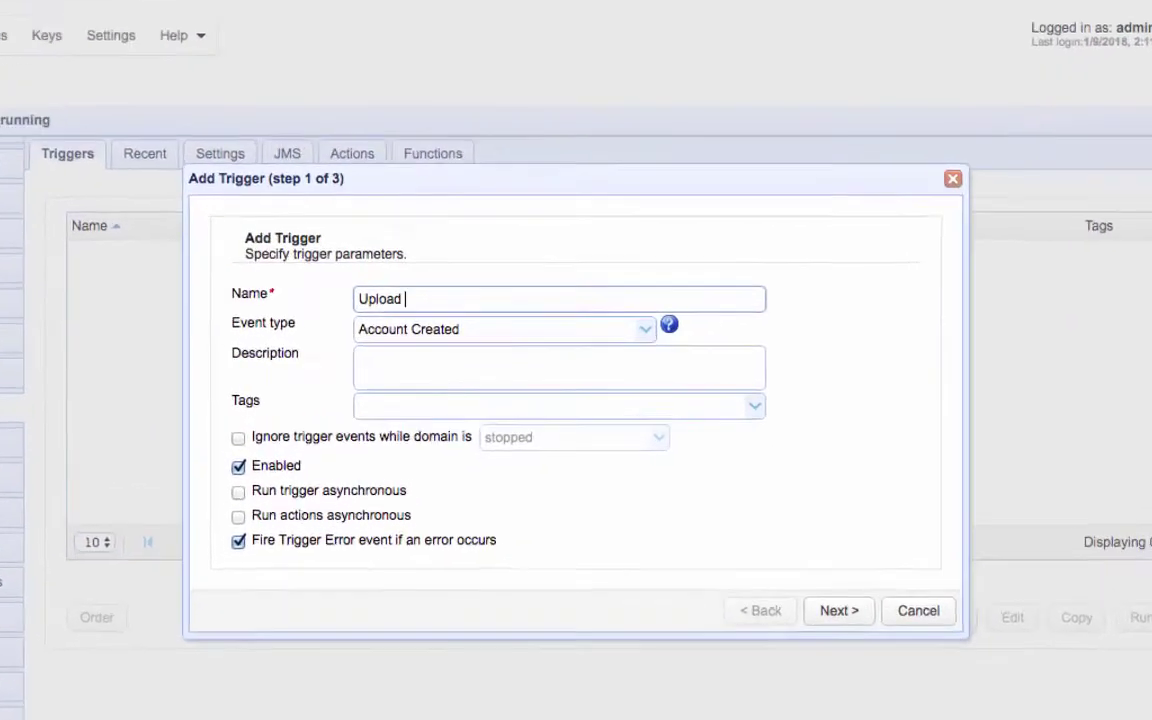
type("TP1")
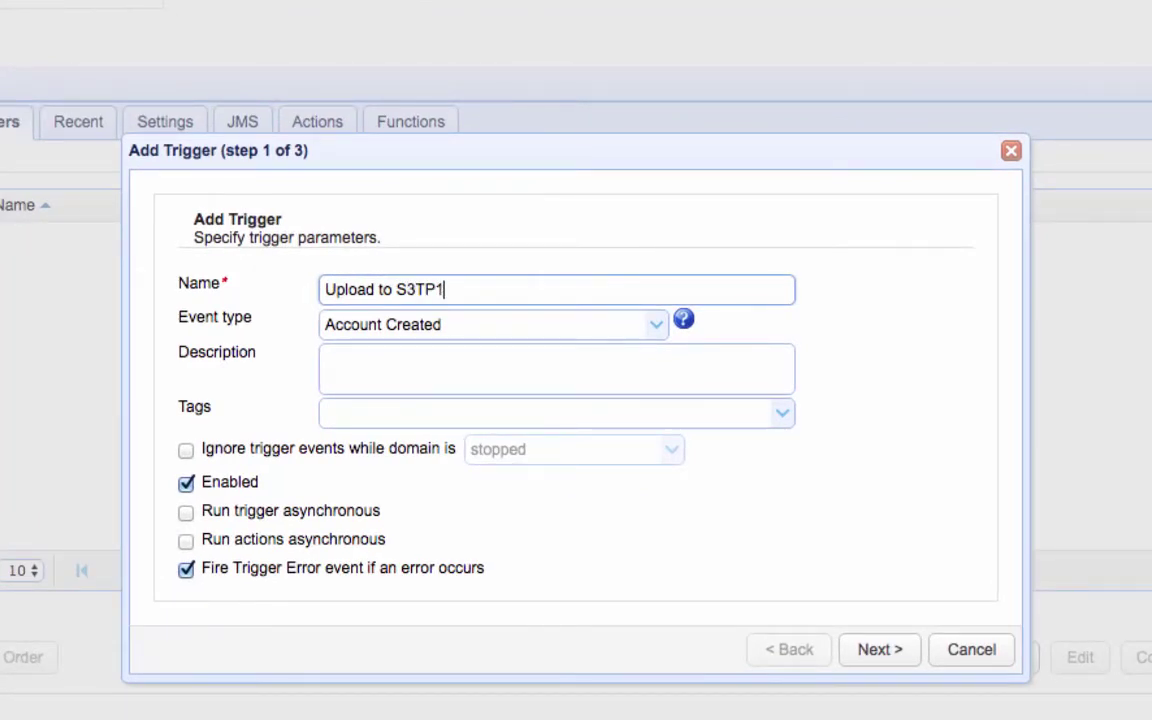
left_click(656, 330)
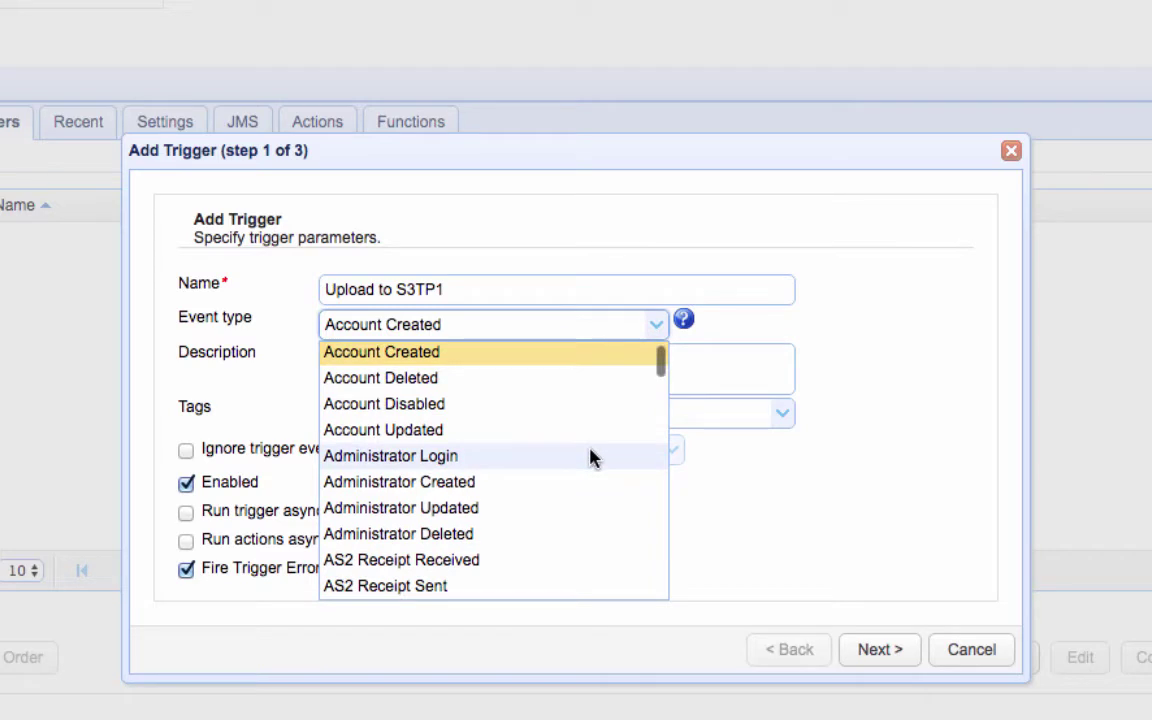
scroll(590, 458, "down", 3)
scroll(590, 458, "down", 5)
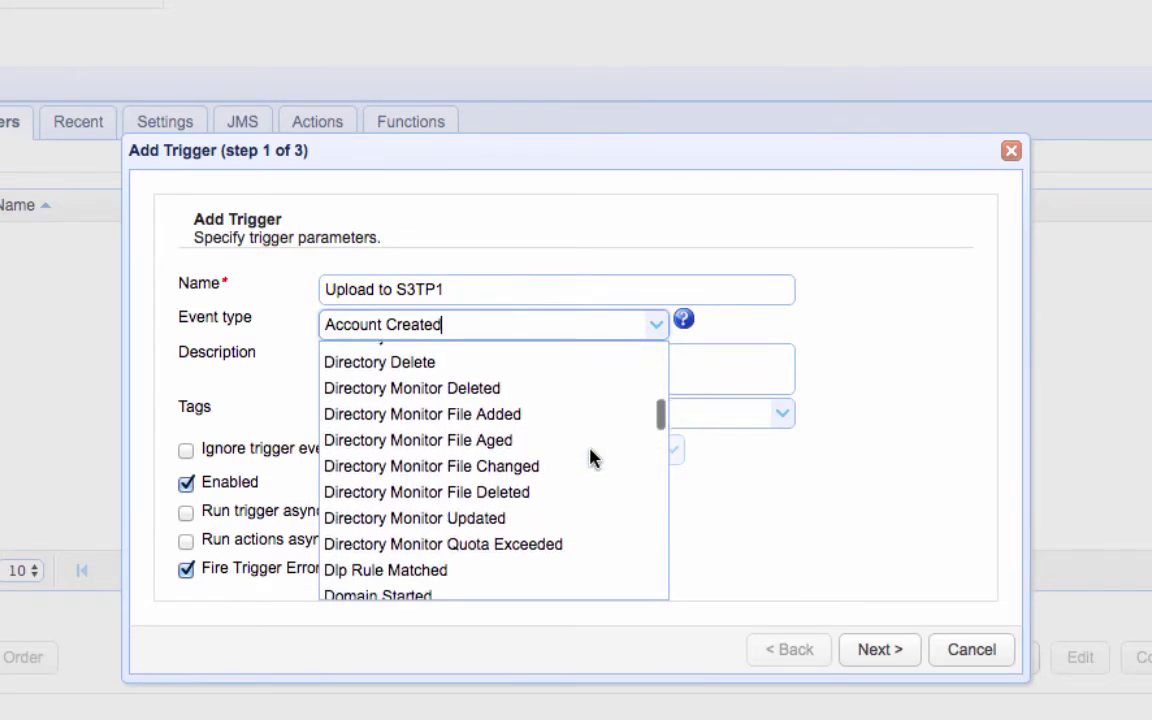
left_click(527, 420)
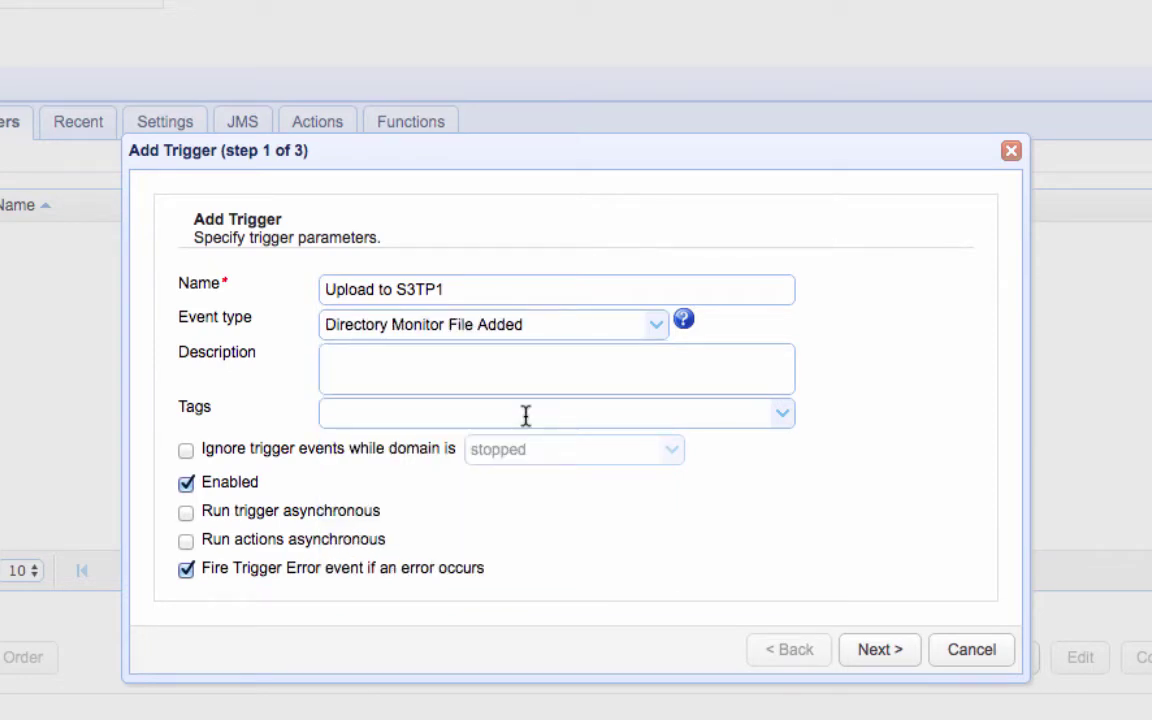
- Set the trigger condition to MonitorName = "Dirmon1" using the Variables list
left_click(879, 652)
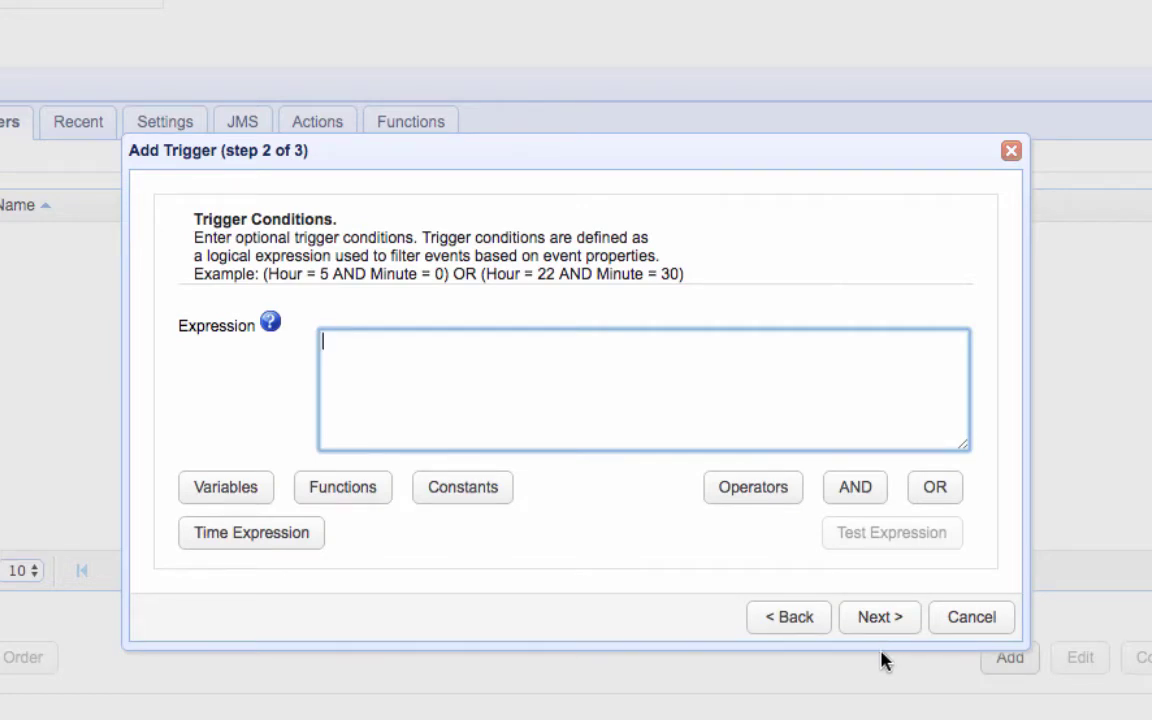
left_click(222, 487)
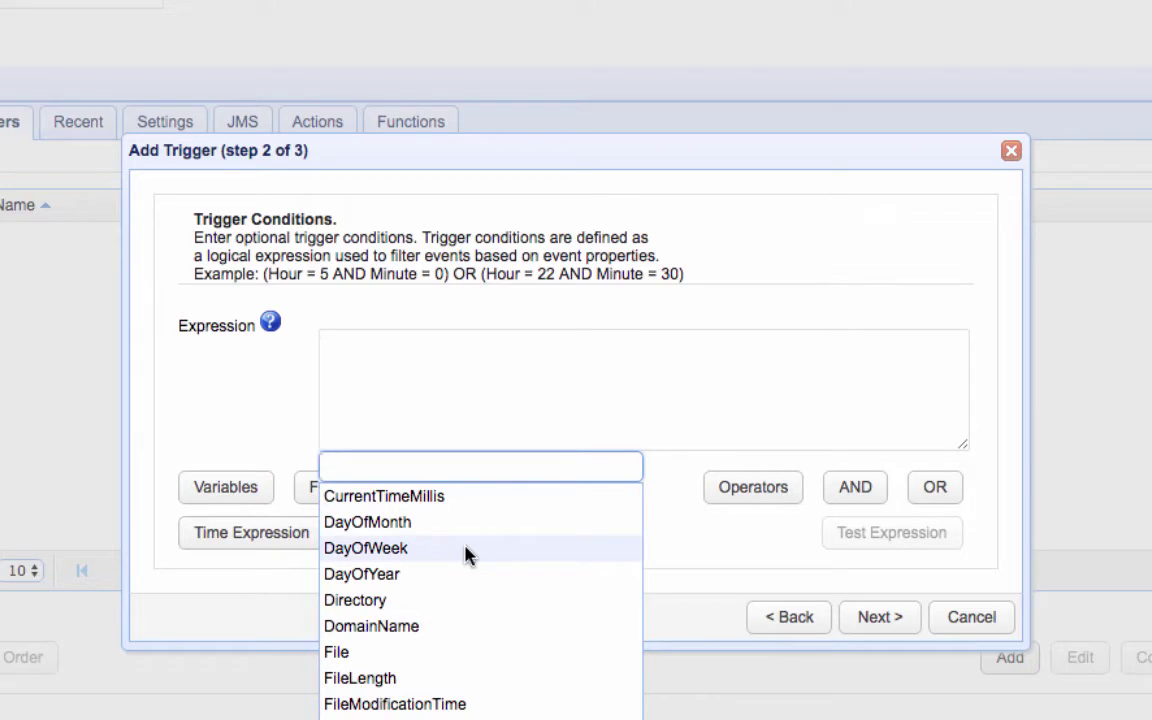
type("mon")
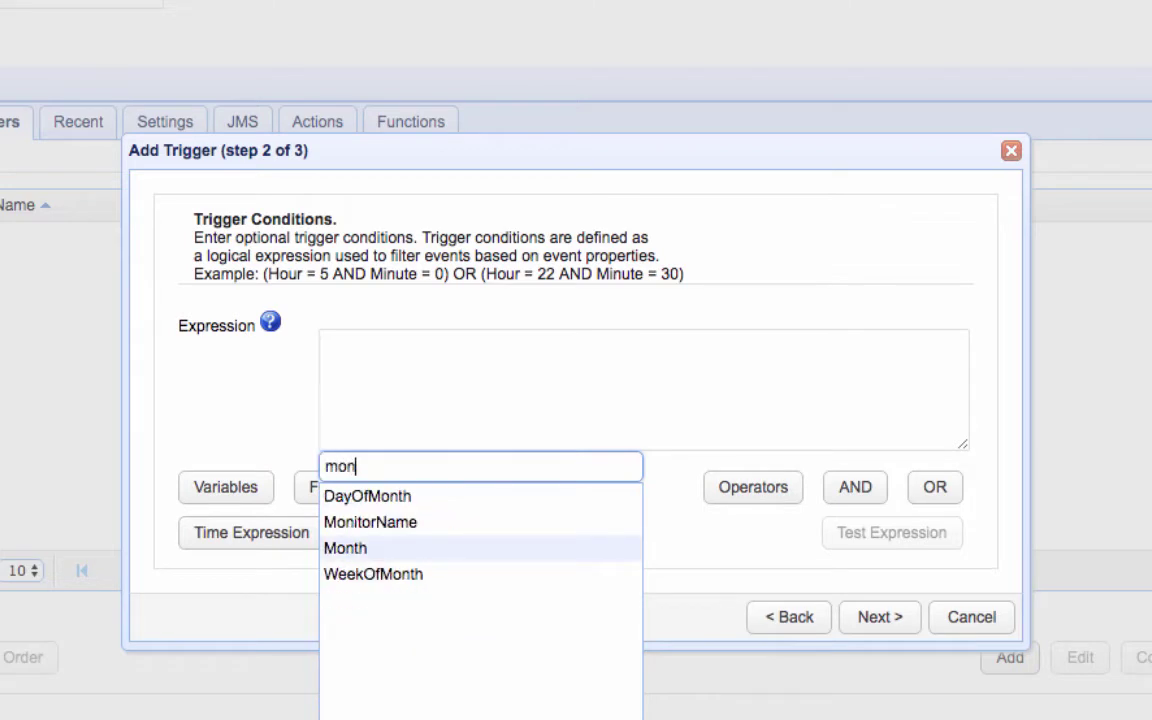
left_click(416, 522)
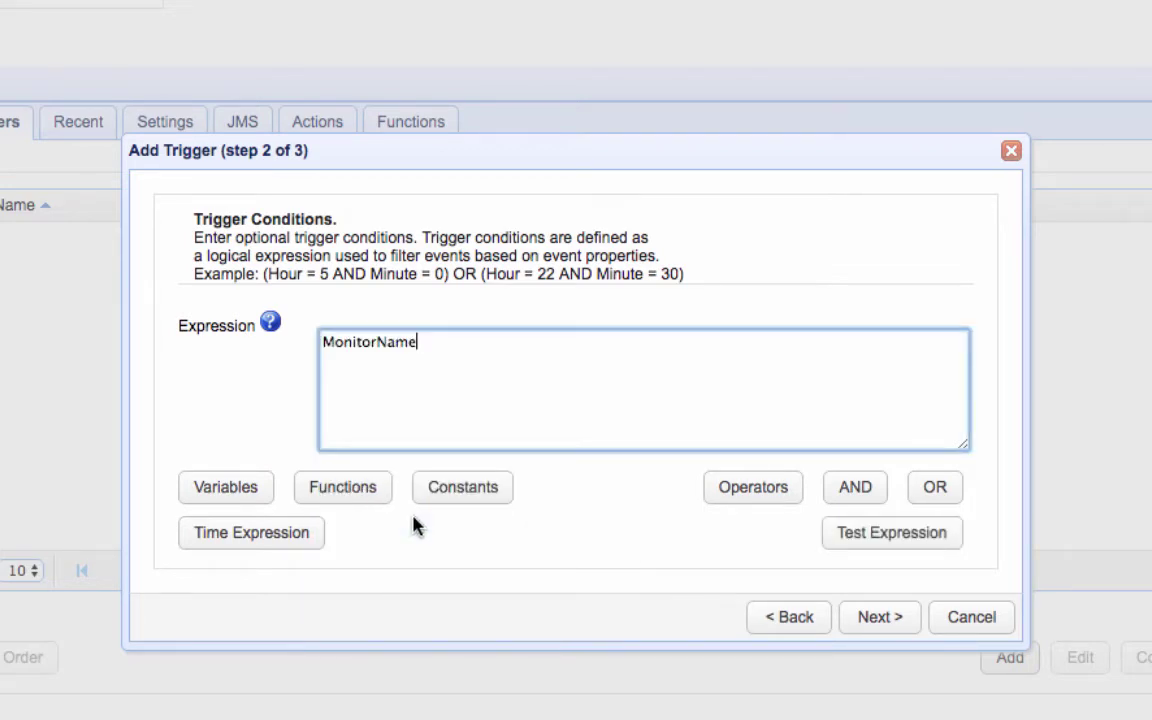
type("= \"Dirmon1\"")
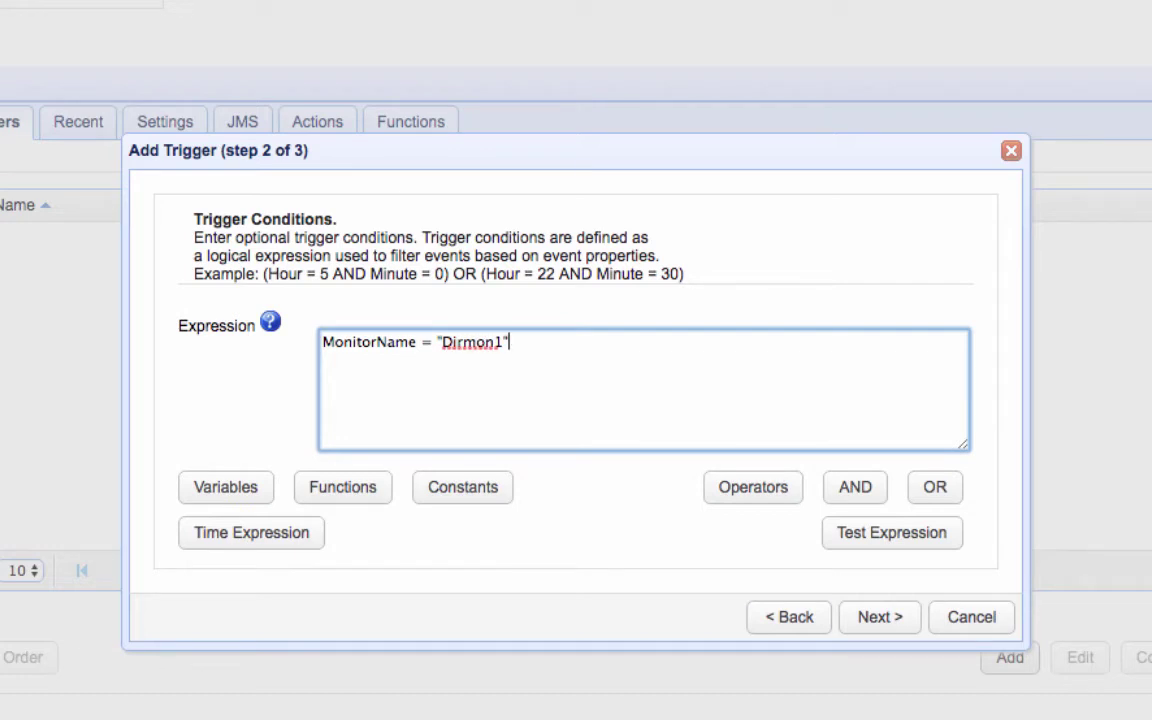
- Add a Trading Partner File Upload action to the trigger
left_click(858, 625)
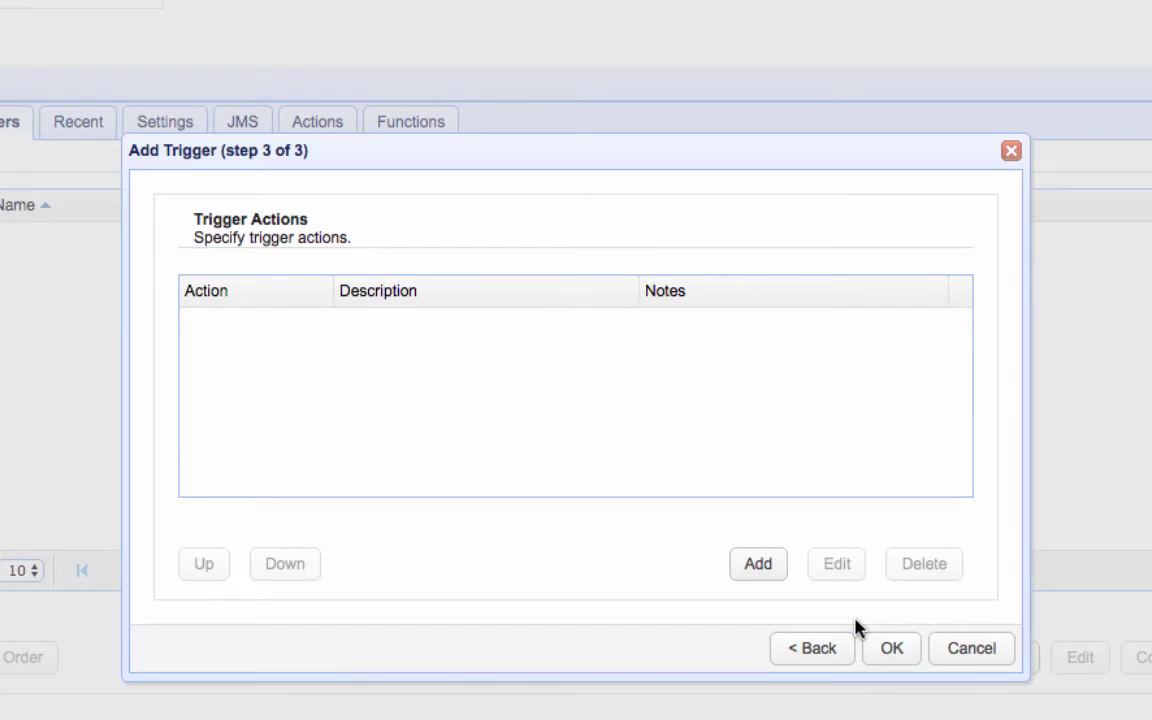
left_click(766, 568)
left_click(760, 428)
type("trading partner")
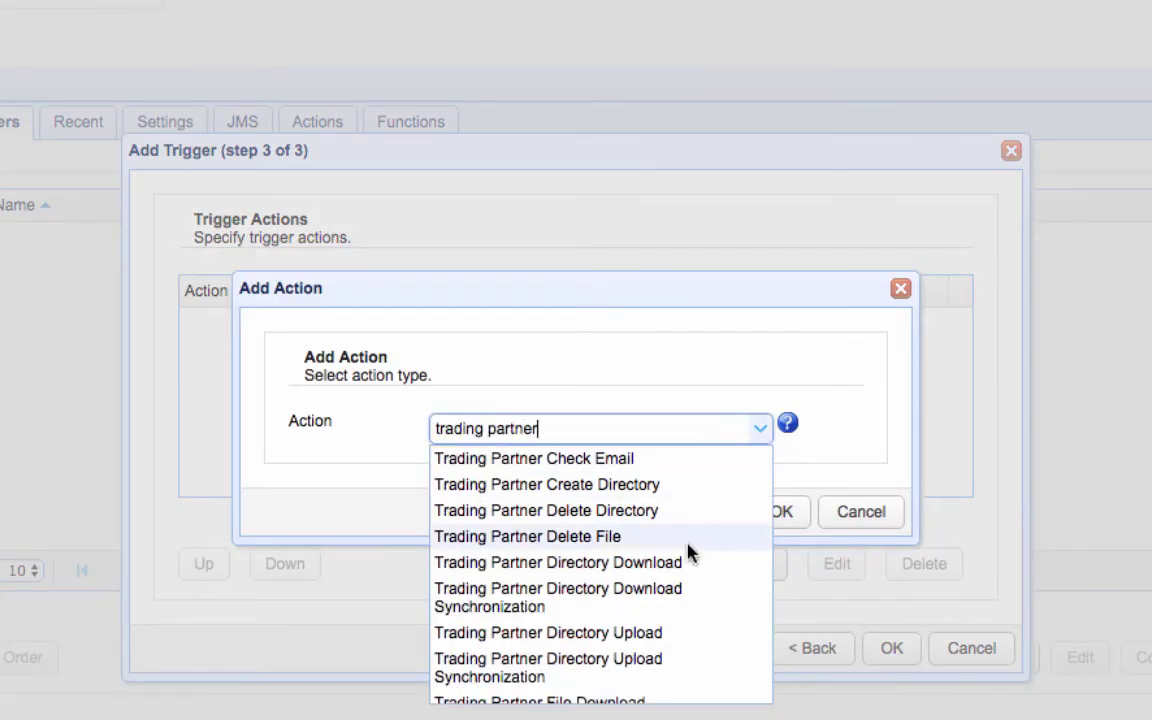
scroll(689, 548, "down", 3)
left_click(595, 584)
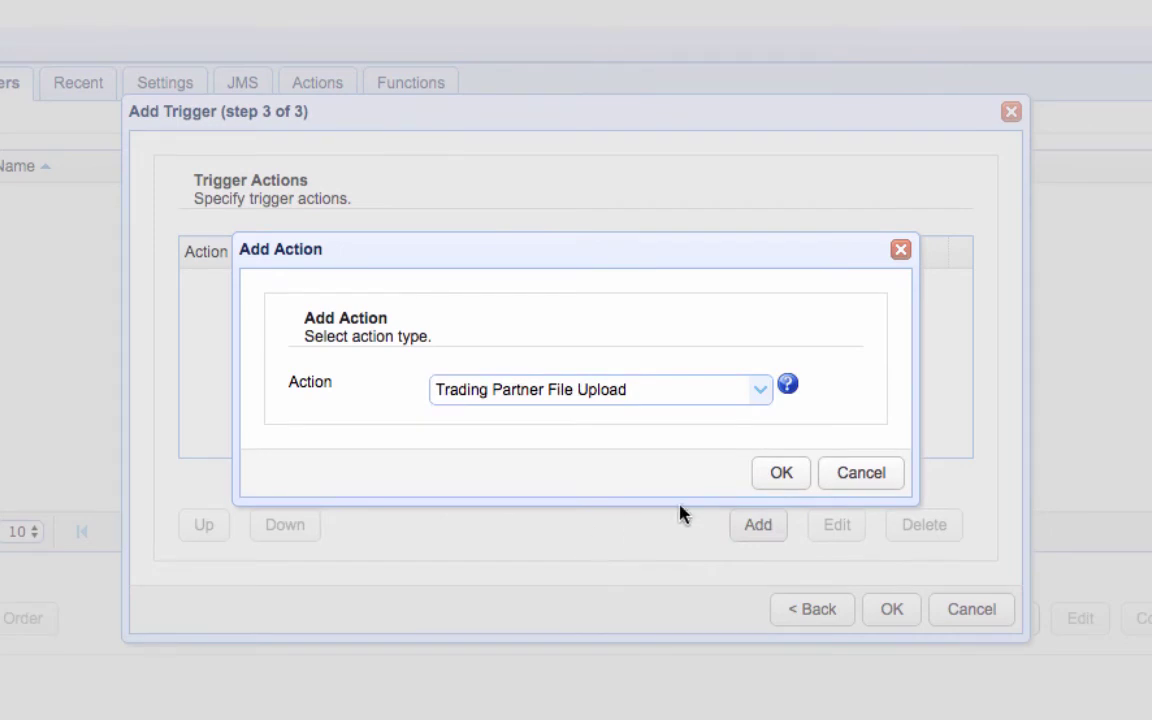
left_click(786, 481)
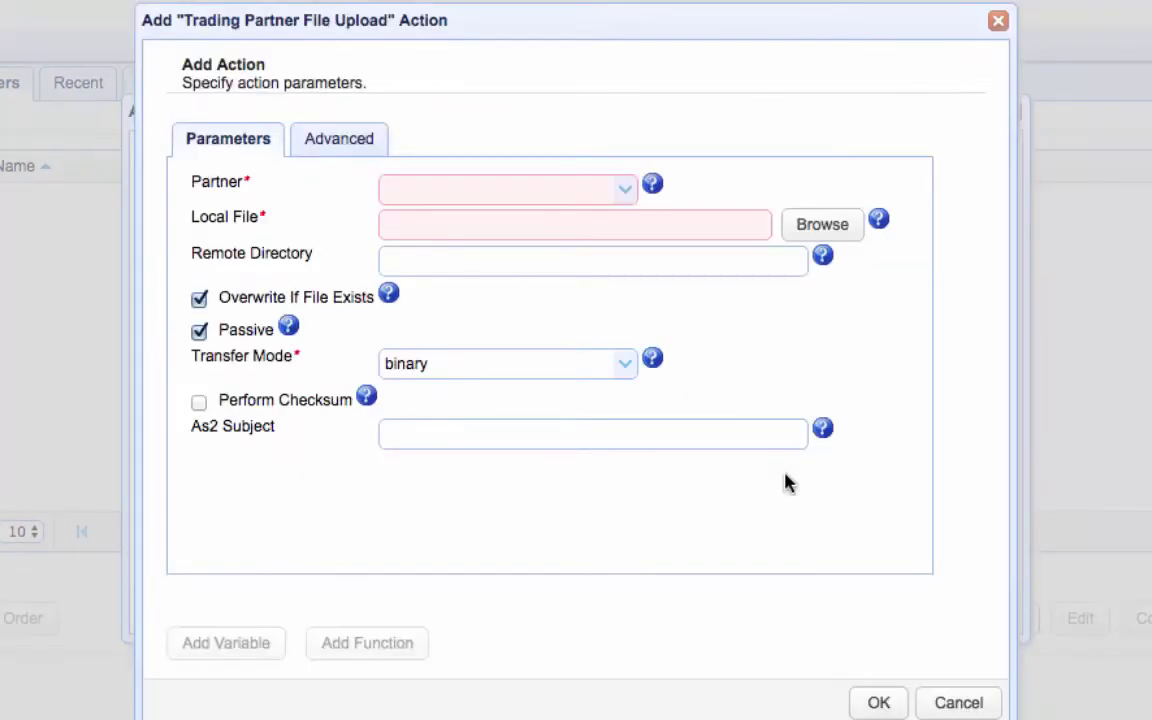
- Set the upload partner to S3TP1 and the local file to %File%
left_click(626, 199)
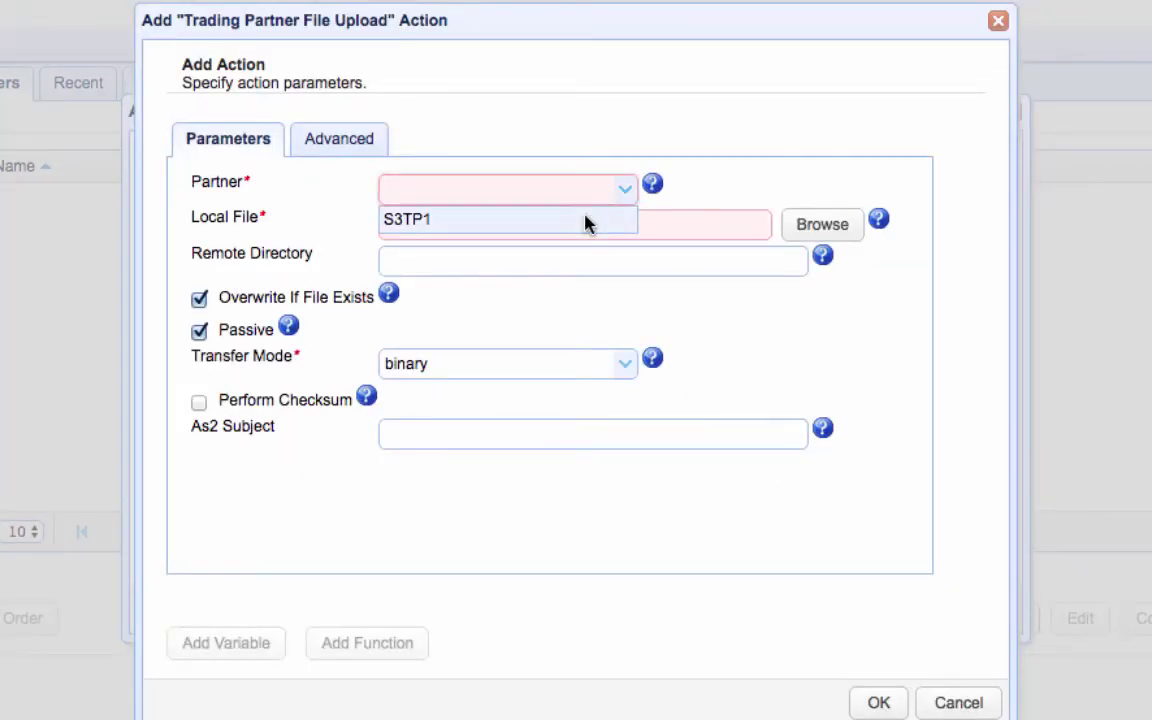
left_click(587, 221)
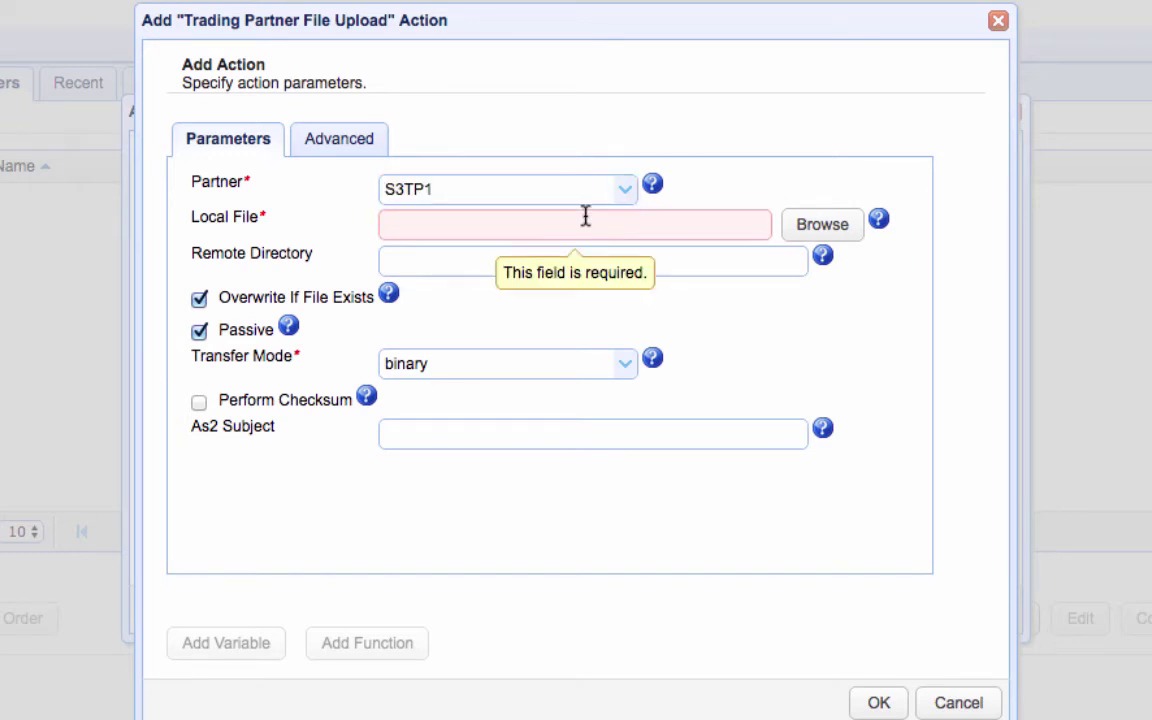
left_click(574, 225)
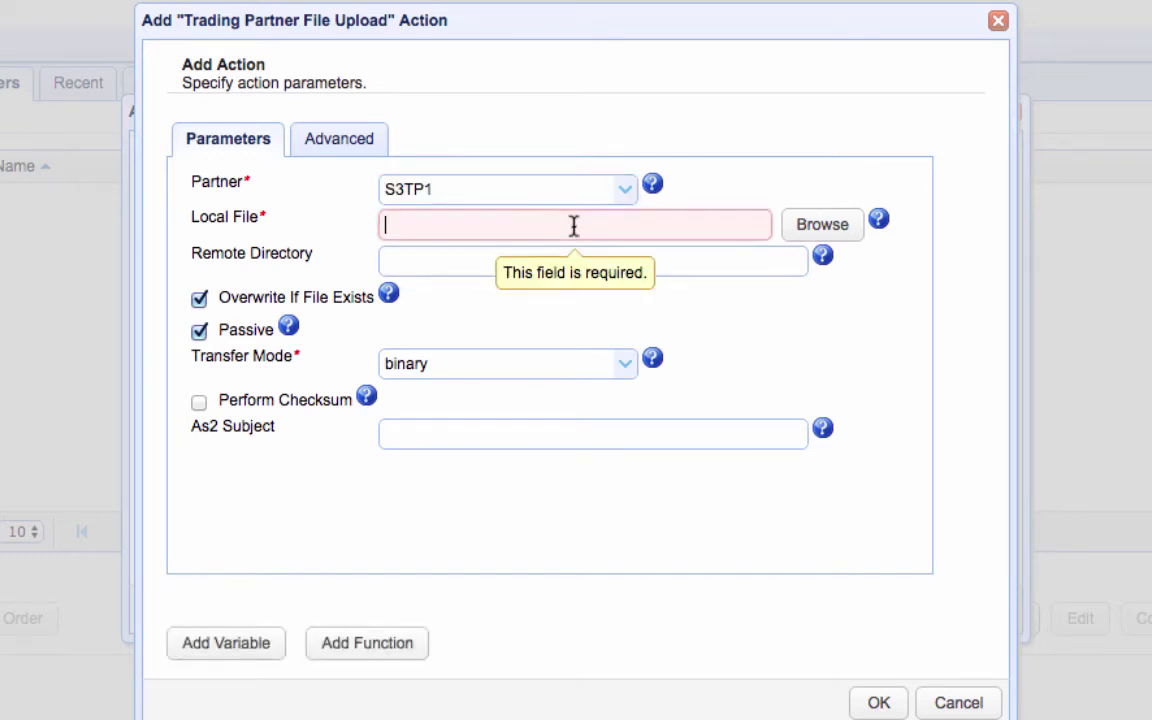
left_click(201, 653)
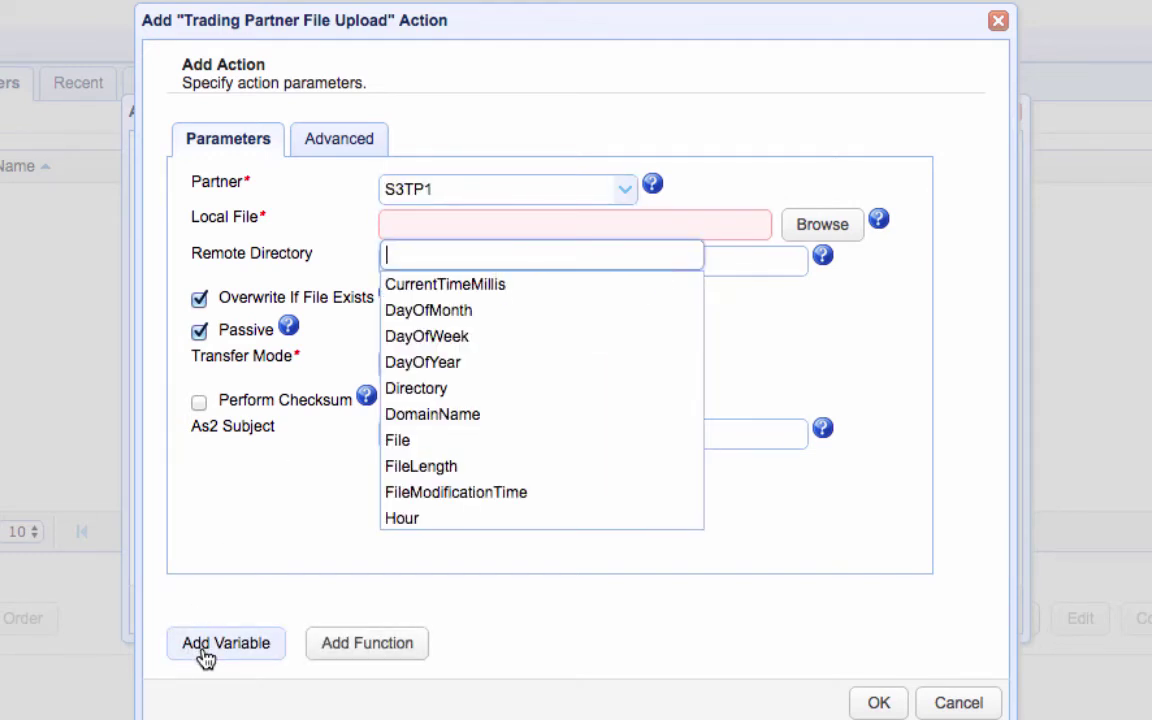
left_click(405, 441)
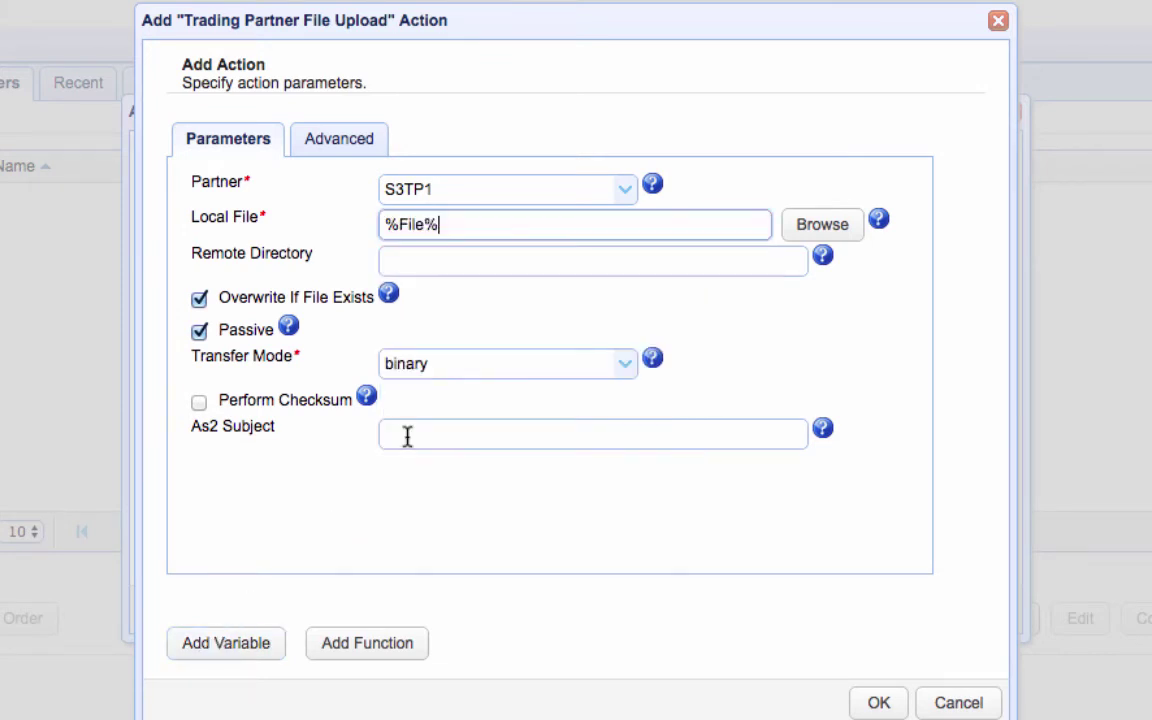
- Enter bucketforjscape02/ as the remote directory, checking the bucket in the AWS console
left_click(444, 265)
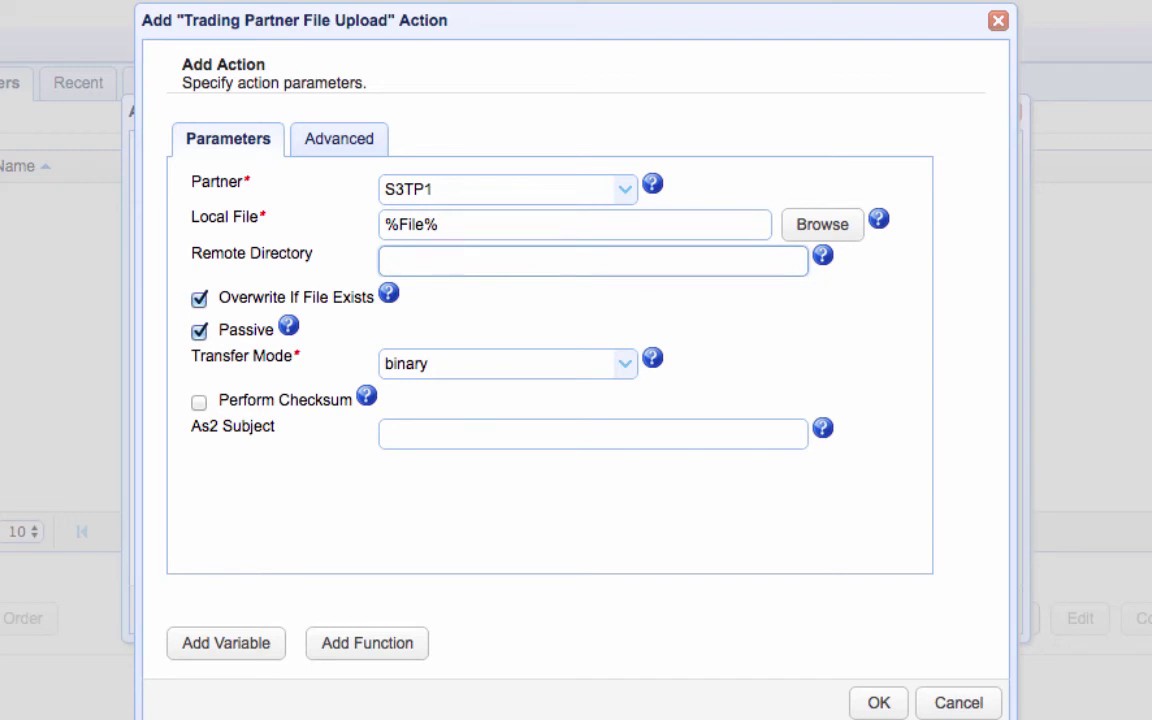
type("bucketforjsacp")
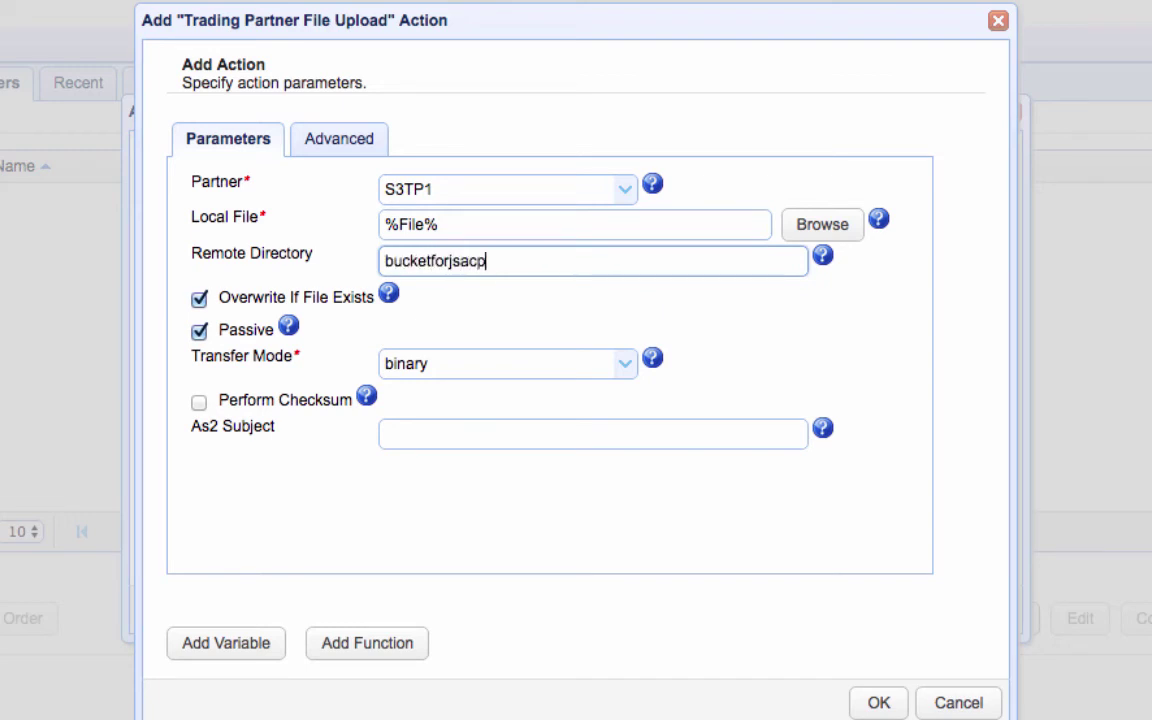
key("BackSpace")
key("BackSpace")
key("BackSpace")
type("cape02")
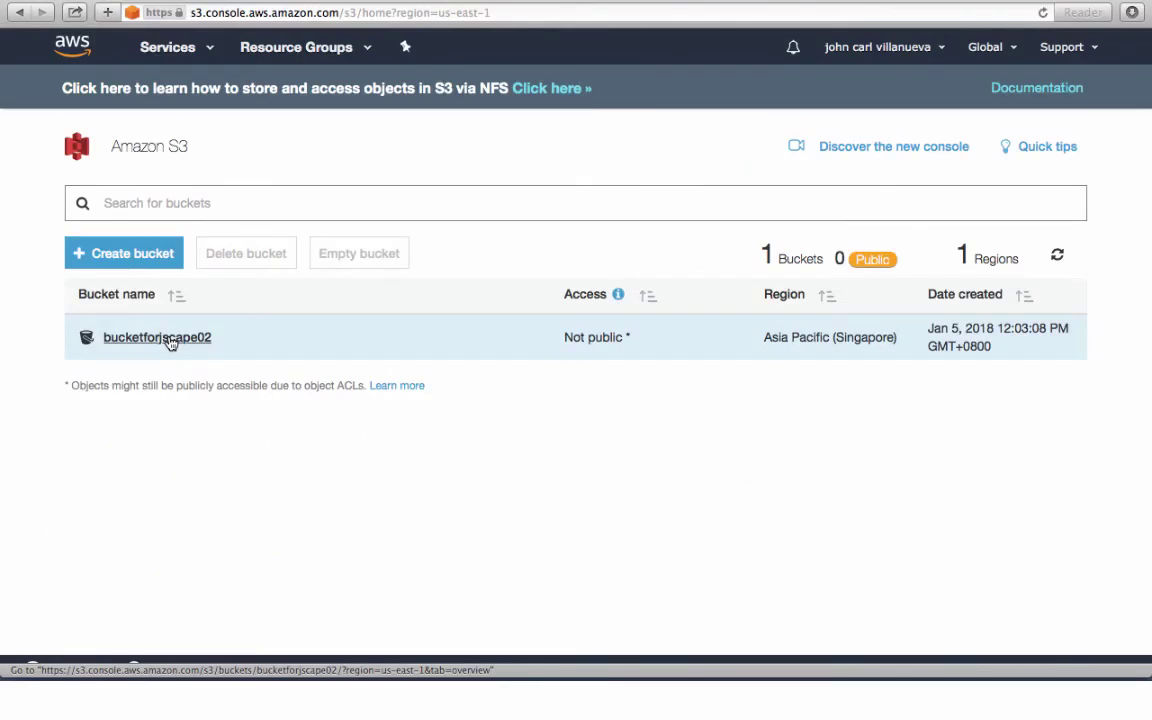
left_click(170, 340)
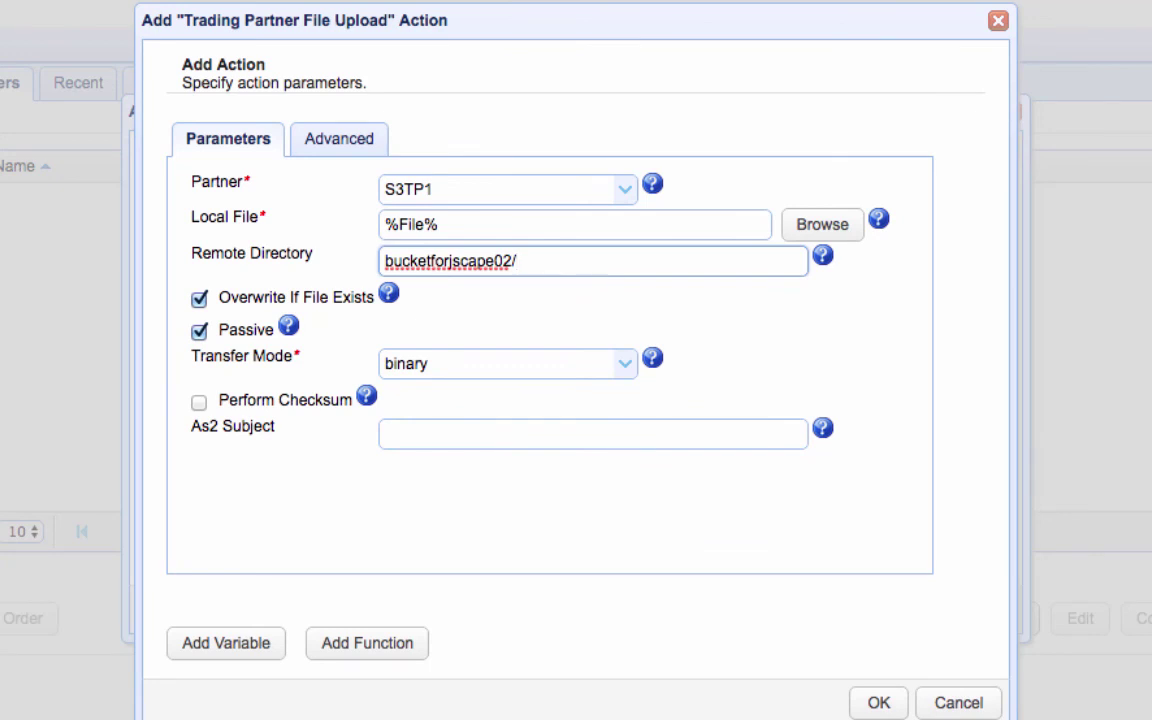
- Extend the remote directory to bucketforjscape02/folder1, confirm the action, and save the trigger
type("folder1")
left_click(877, 704)
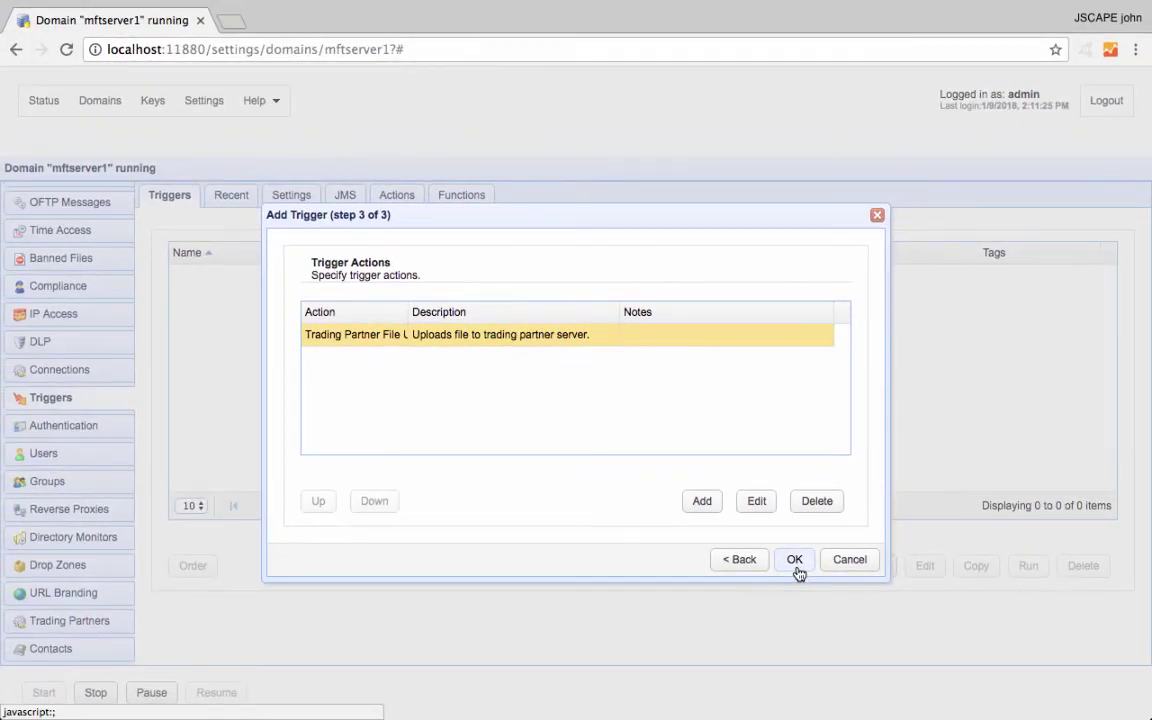
left_click(890, 620)
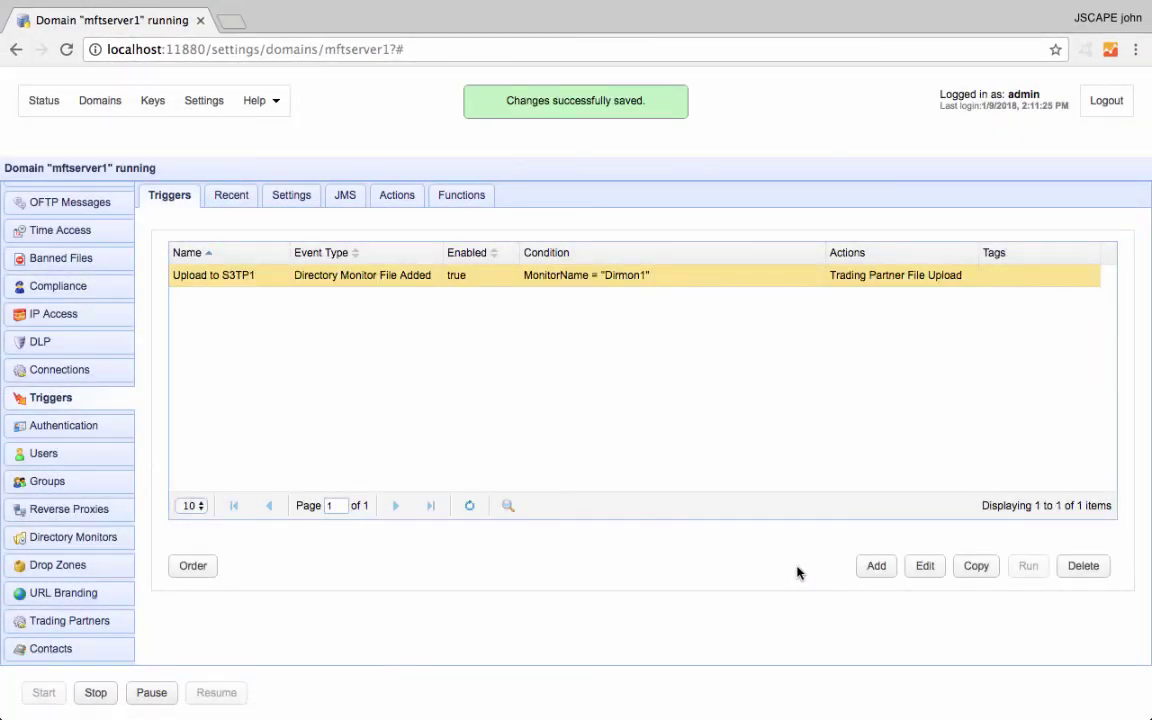